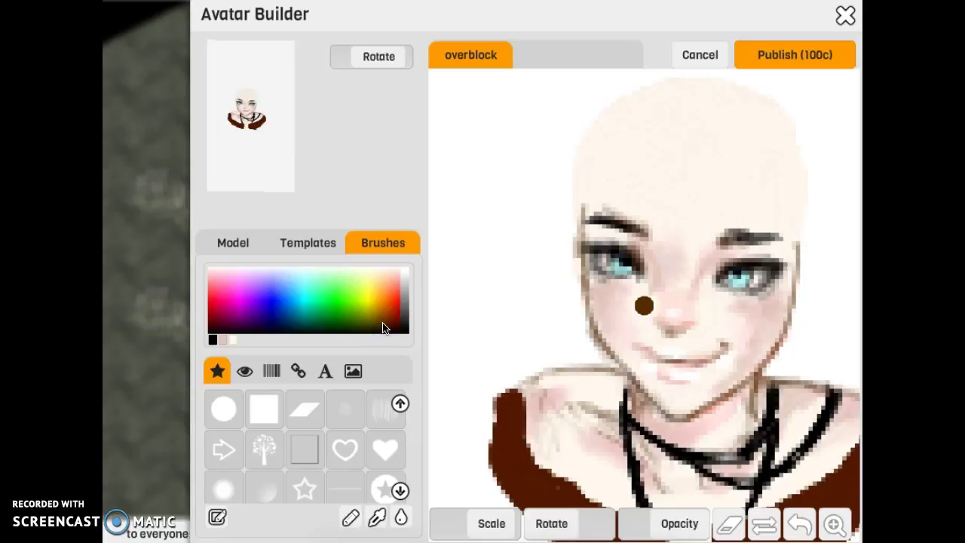
- Sample the brown of the face outline and paint soft dark shadows under both eyes with a small, low-opacity brush
click(377, 517)
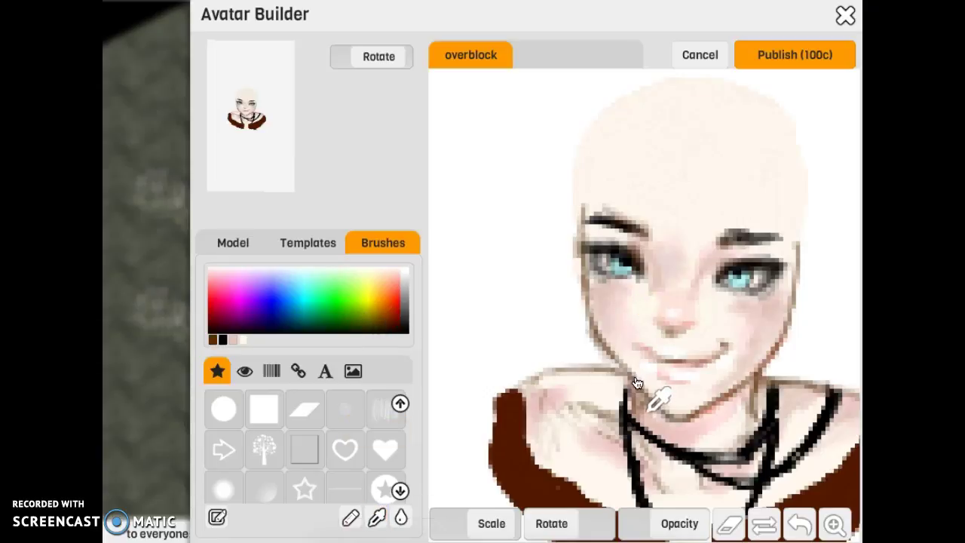
click(600, 339)
click(479, 521)
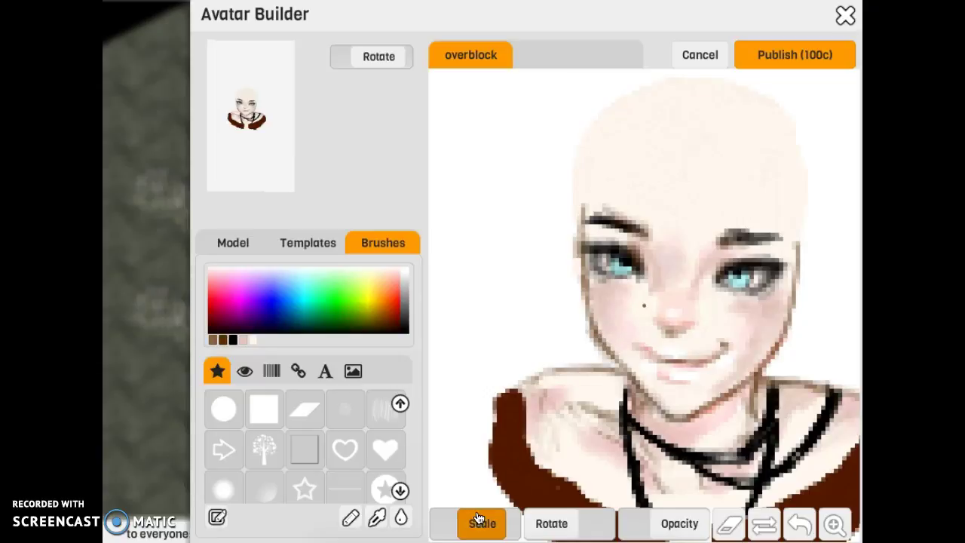
drag(472, 521, 481, 521)
drag(671, 523, 640, 521)
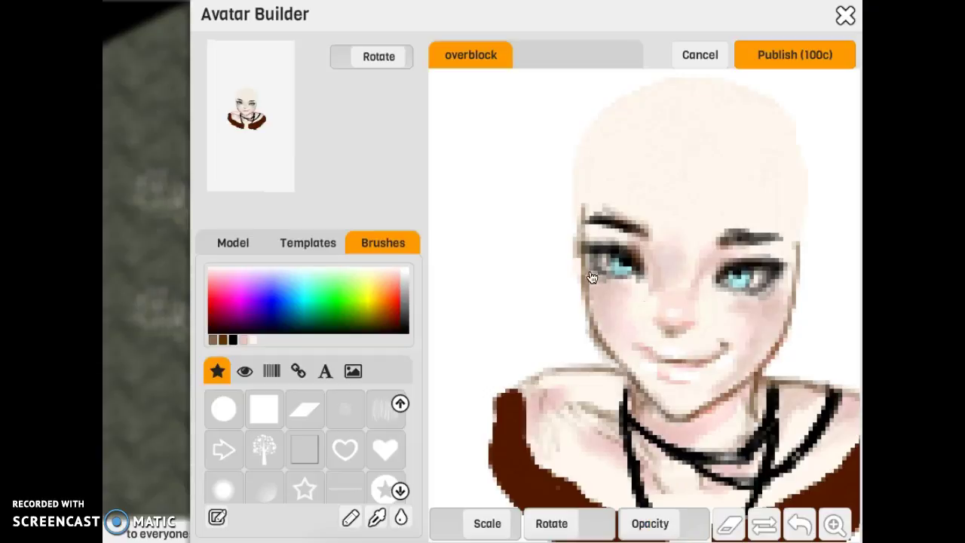
mouse_move(587, 273)
mouse_down()
mouse_move(604, 287)
mouse_move(626, 286)
mouse_move(599, 297)
mouse_up()
mouse_move(789, 301)
mouse_down()
mouse_move(758, 301)
mouse_move(769, 294)
mouse_move(746, 297)
mouse_move(767, 299)
mouse_move(747, 309)
mouse_up()
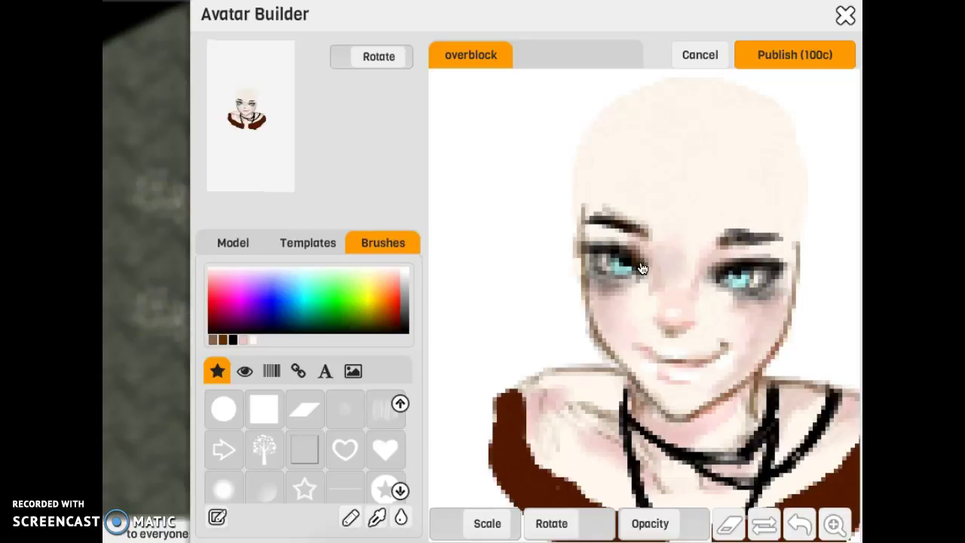
- Darken both eyebrows and extend their inner ends towards the nose with soft strokes
drag(598, 224, 648, 239)
mouse_move(720, 239)
mouse_down()
mouse_move(708, 245)
mouse_move(730, 248)
mouse_up()
click(643, 303)
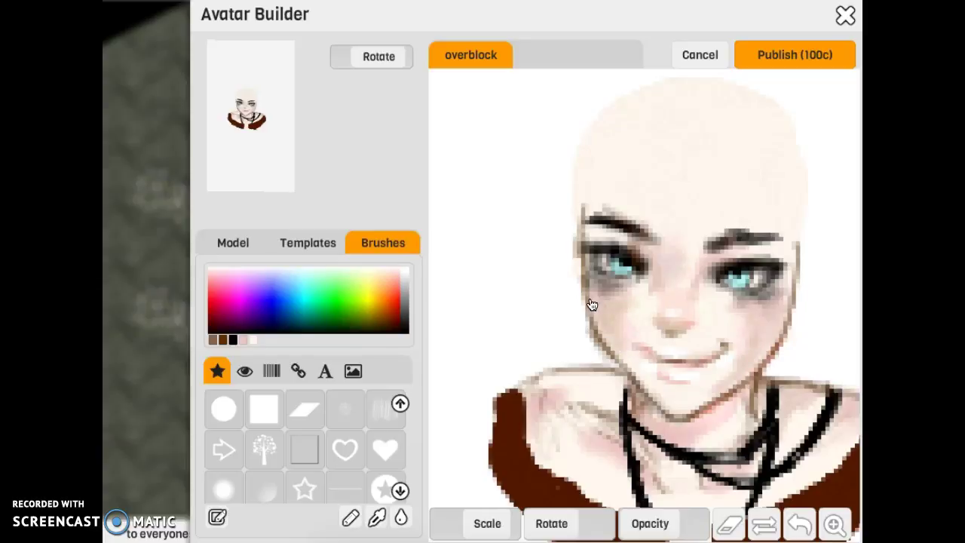
- Sample the iris blue, choose a lighter cyan, and brighten both irises with a smaller, semi-transparent brush
click(376, 517)
click(622, 274)
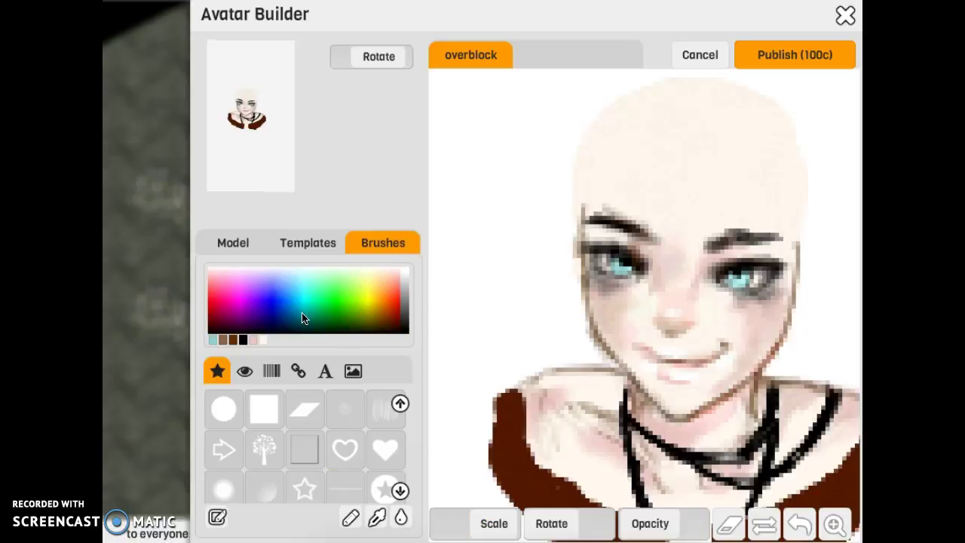
click(305, 279)
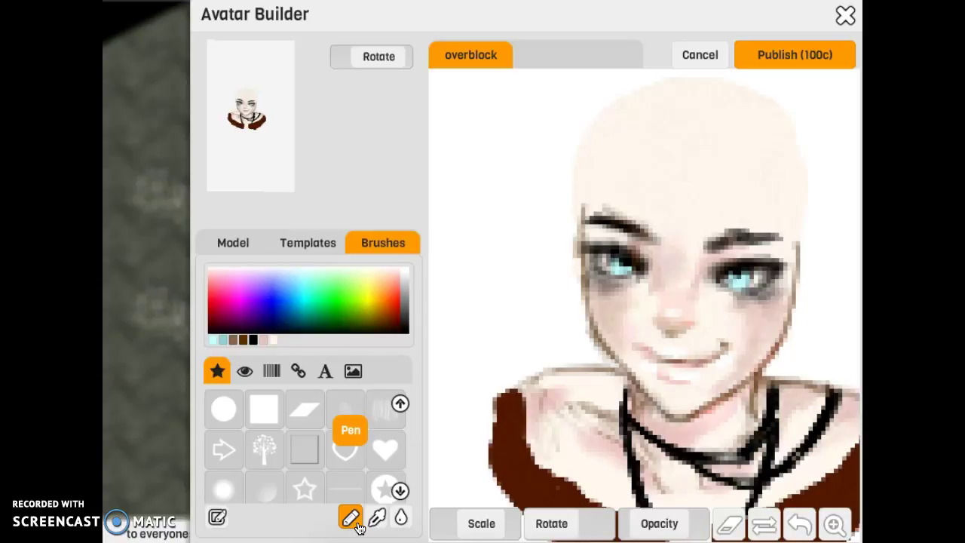
click(497, 532)
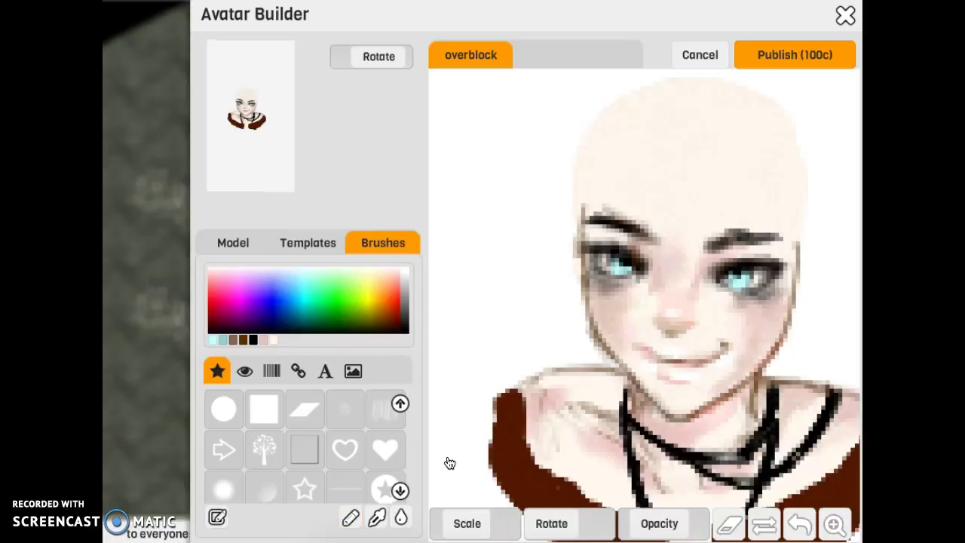
drag(652, 516, 641, 516)
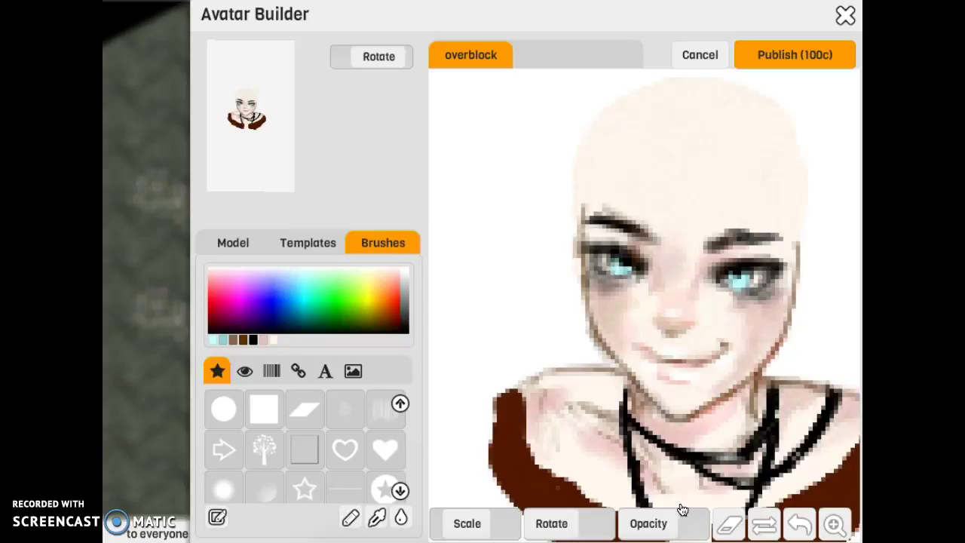
drag(667, 534, 669, 532)
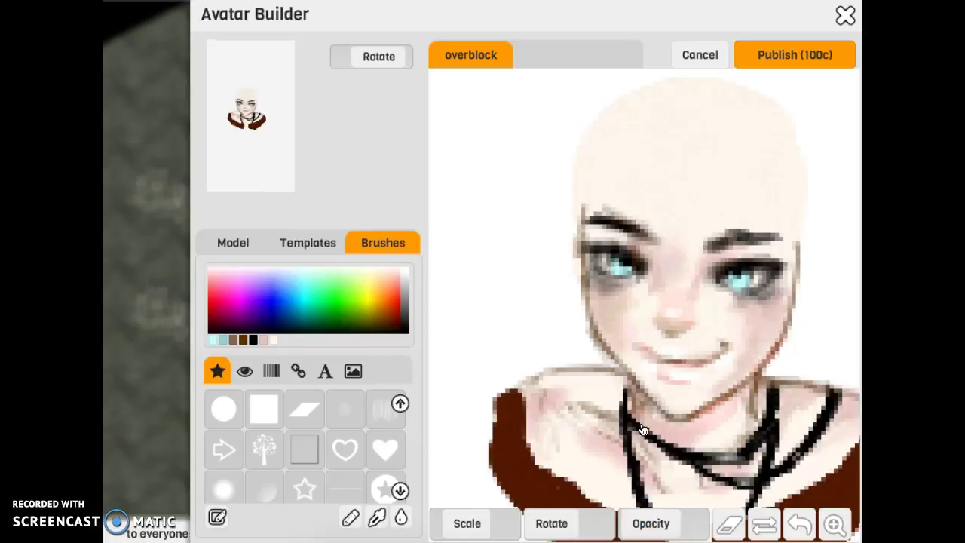
click(613, 264)
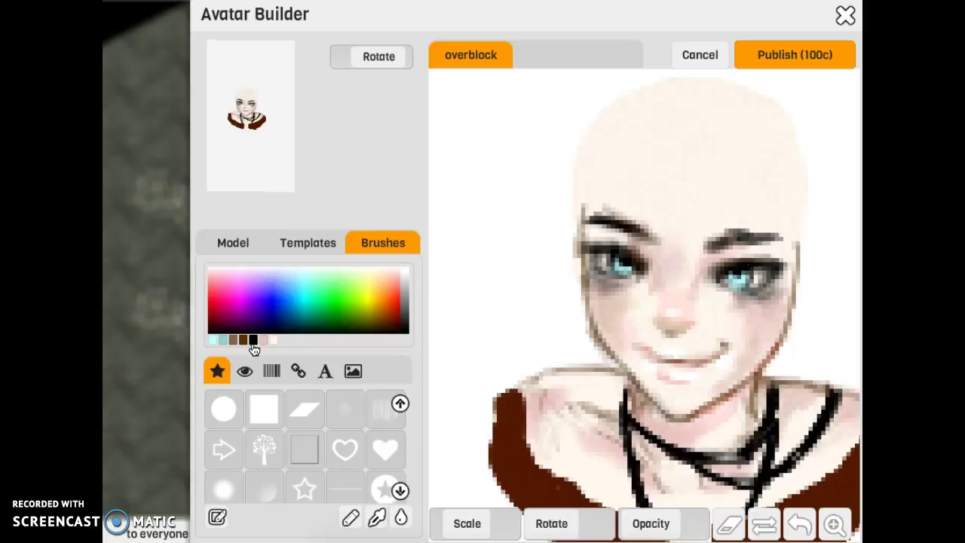
- Shade the neck and collarbones of the portrait with soft brown strokes at reduced opacity
drag(487, 524, 500, 523)
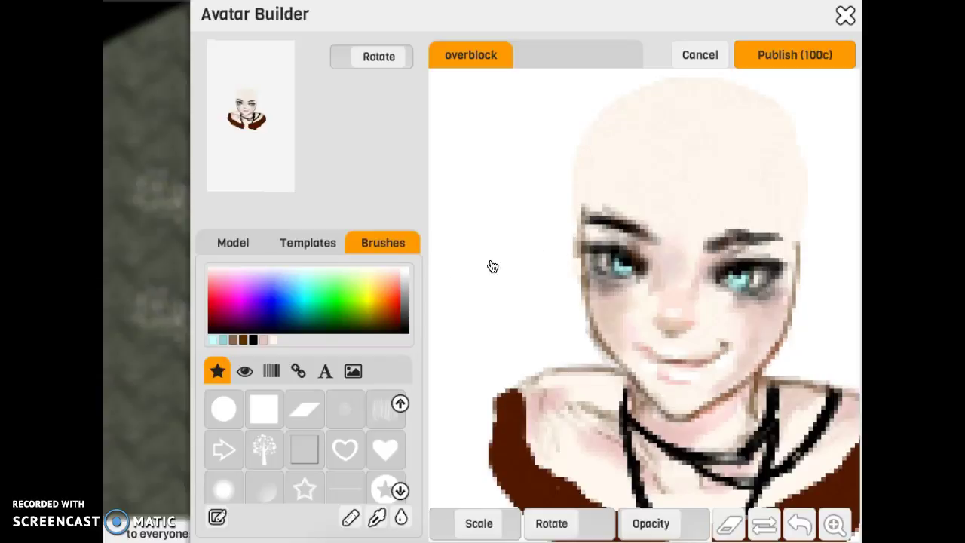
drag(640, 528, 668, 528)
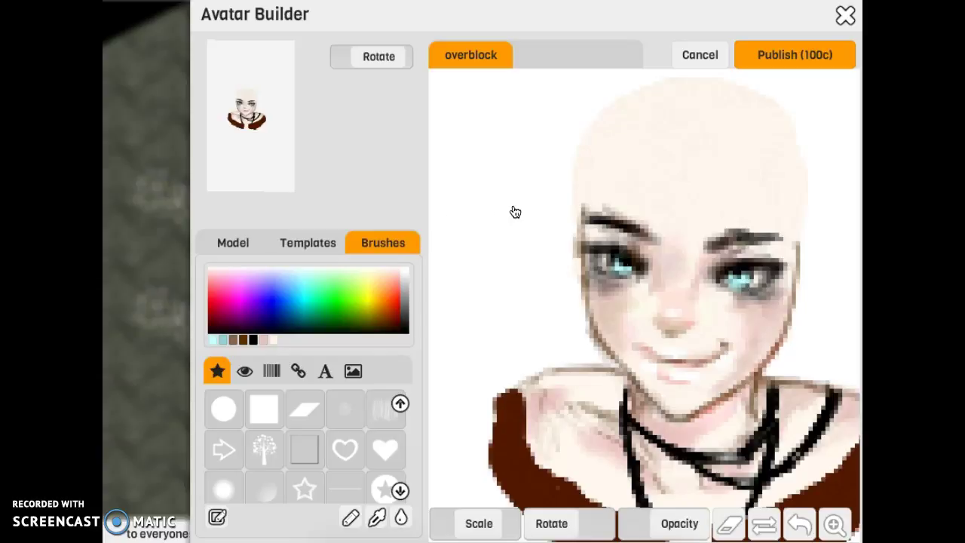
drag(384, 61, 384, 62)
click(835, 524)
click(674, 327)
click(494, 527)
drag(495, 530, 500, 530)
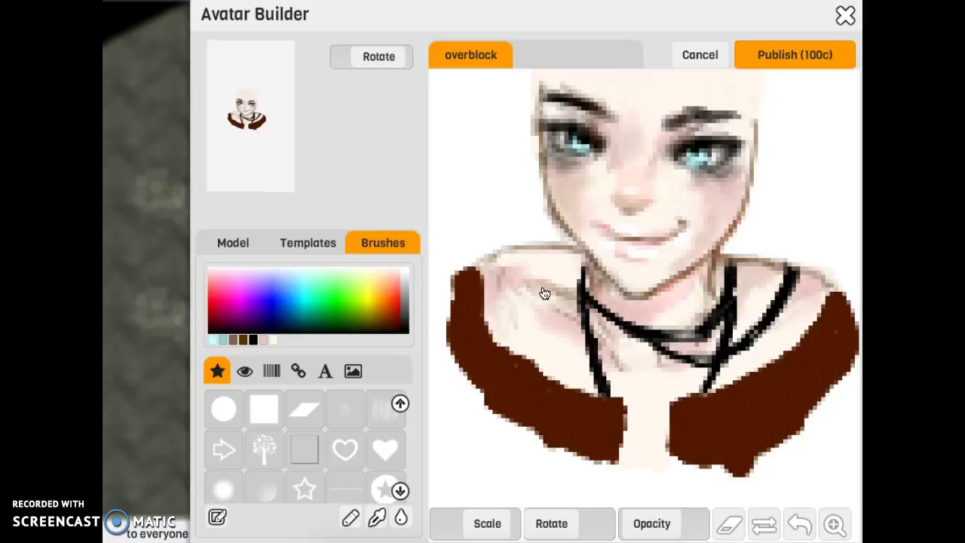
mouse_move(537, 296)
mouse_down()
mouse_move(528, 293)
mouse_move(554, 290)
mouse_up()
click(602, 308)
click(596, 324)
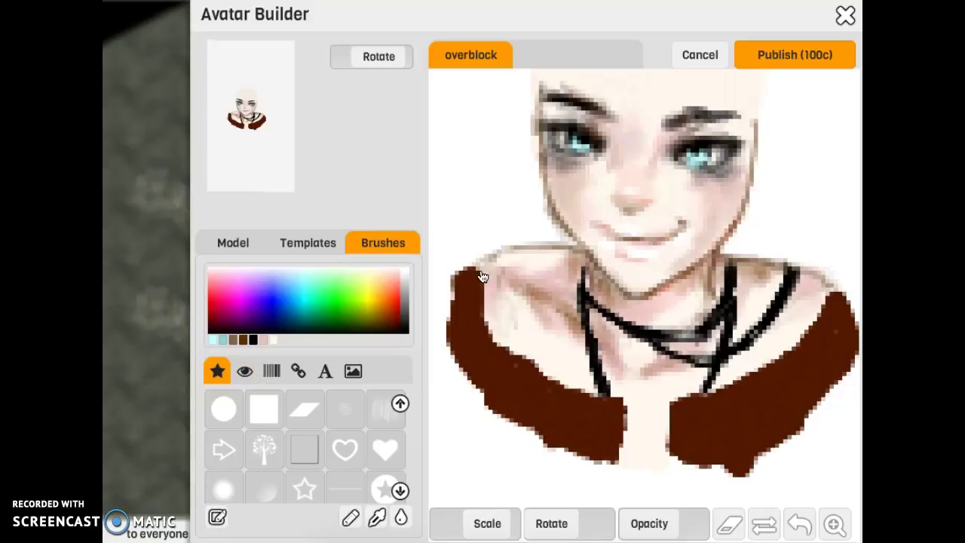
- Paint a soft black shadow along the garment's neckline on both halves of the front
mouse_move(492, 282)
mouse_down()
mouse_move(482, 261)
mouse_move(493, 341)
mouse_move(511, 365)
mouse_up()
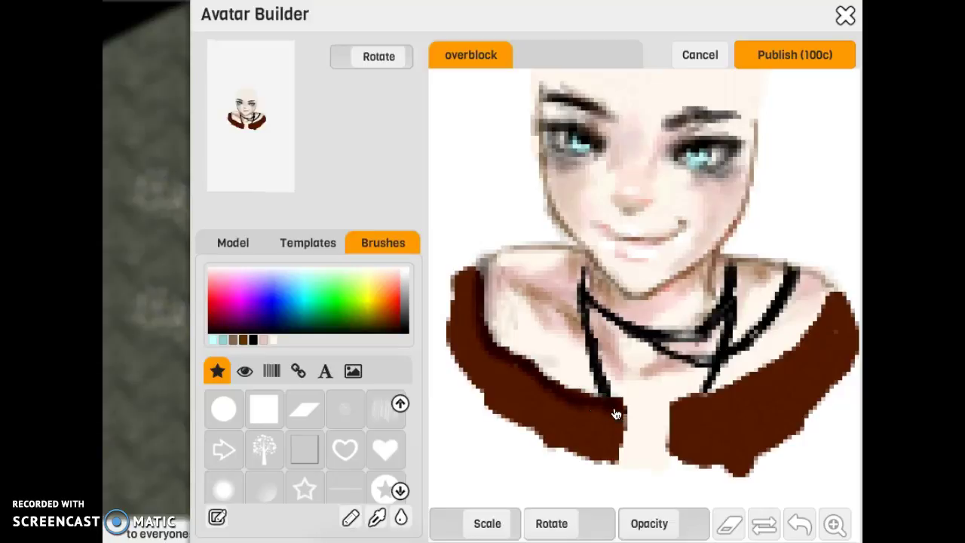
drag(670, 398, 672, 422)
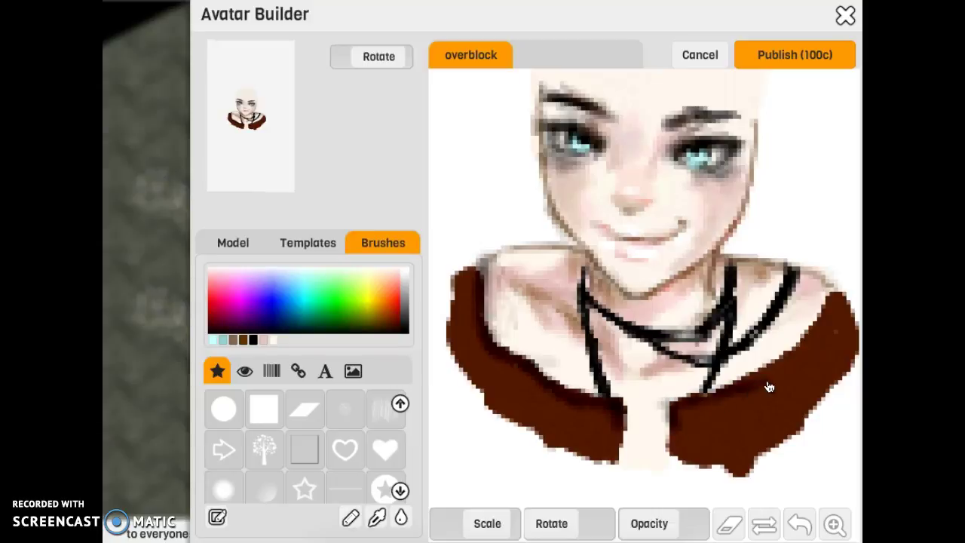
drag(749, 384, 712, 396)
- Set the brush to full opacity and try extending the garment's outer shoulder with the saved brown
drag(679, 520, 710, 513)
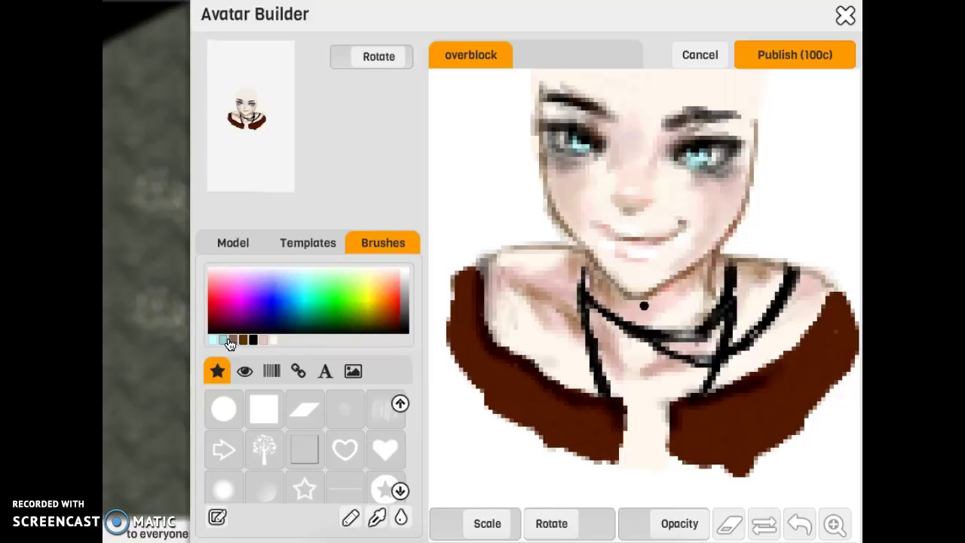
click(243, 341)
drag(481, 249, 448, 270)
click(799, 524)
- Sample the garment's red-brown and extend its shoulder and lower edges outward on both sides
click(377, 518)
click(495, 407)
mouse_move(487, 274)
mouse_down()
mouse_move(442, 260)
mouse_move(490, 253)
mouse_move(450, 297)
mouse_move(447, 287)
mouse_move(454, 313)
mouse_up()
drag(435, 346, 490, 409)
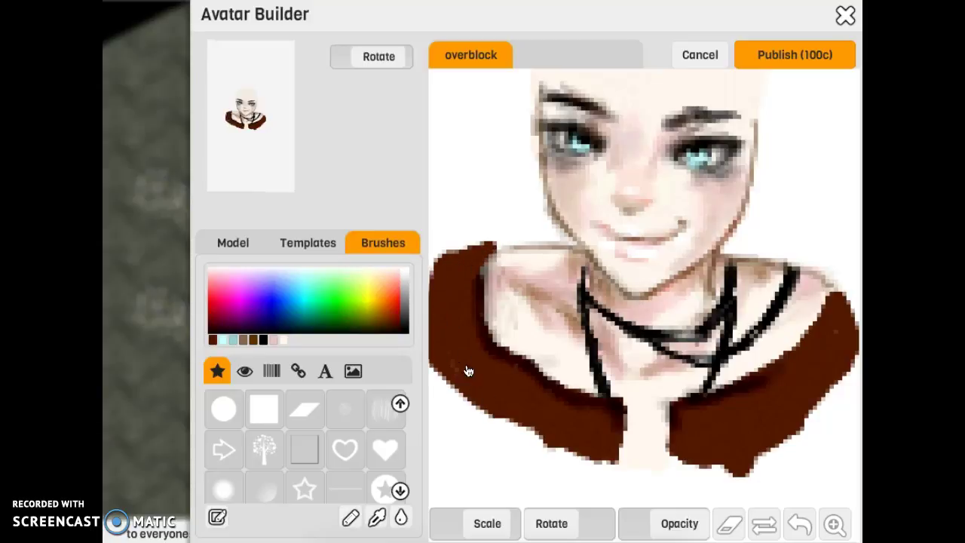
mouse_move(467, 278)
mouse_down()
mouse_move(440, 263)
mouse_move(487, 386)
mouse_up()
mouse_move(582, 450)
mouse_down()
mouse_move(470, 377)
mouse_move(537, 441)
mouse_up()
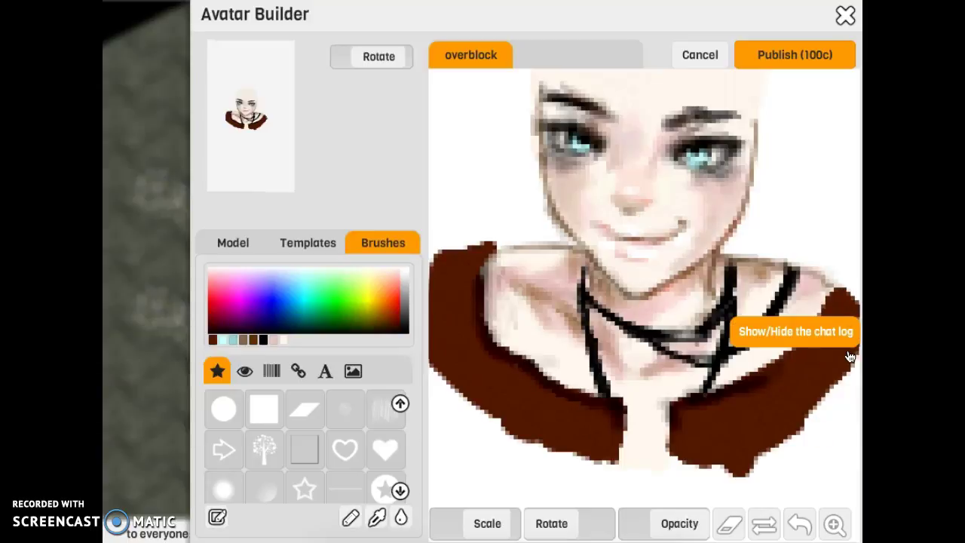
mouse_move(856, 336)
mouse_down()
mouse_move(829, 399)
mouse_move(799, 428)
mouse_up()
mouse_move(838, 402)
mouse_down()
mouse_move(758, 461)
mouse_move(677, 472)
mouse_move(715, 469)
mouse_up()
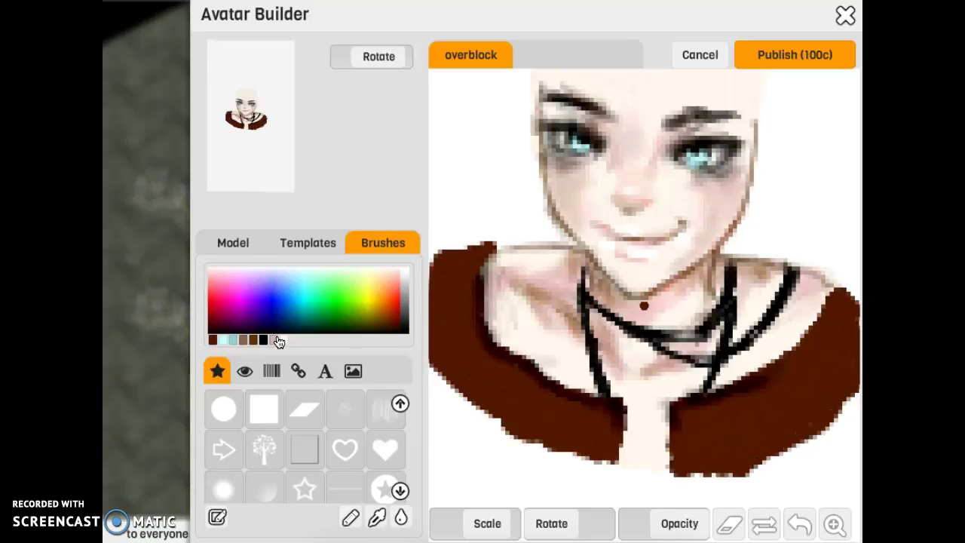
- Shade the skin in the garment's front opening at reduced opacity and draw dark crisscross laces across it
click(639, 524)
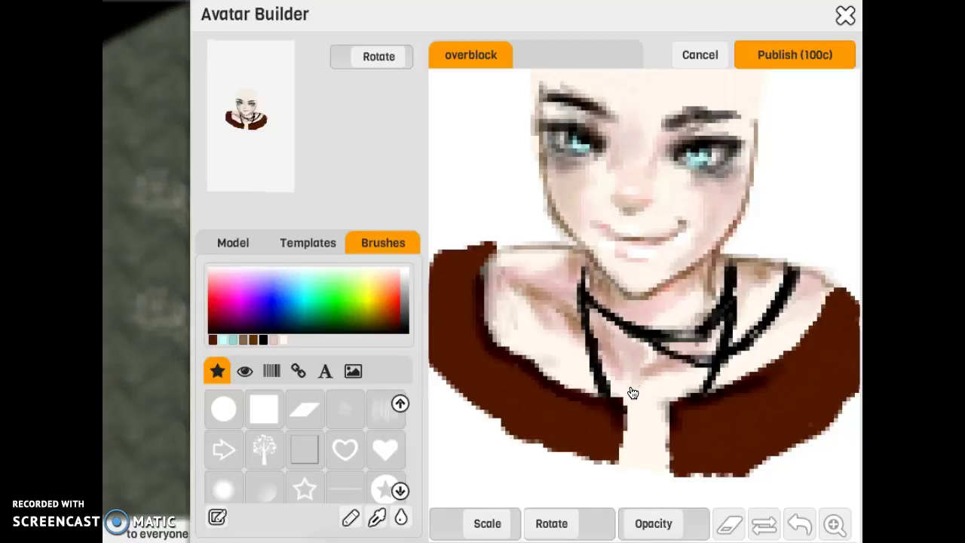
mouse_move(642, 424)
mouse_down()
mouse_move(628, 445)
mouse_move(646, 468)
mouse_move(659, 459)
mouse_move(664, 404)
mouse_up()
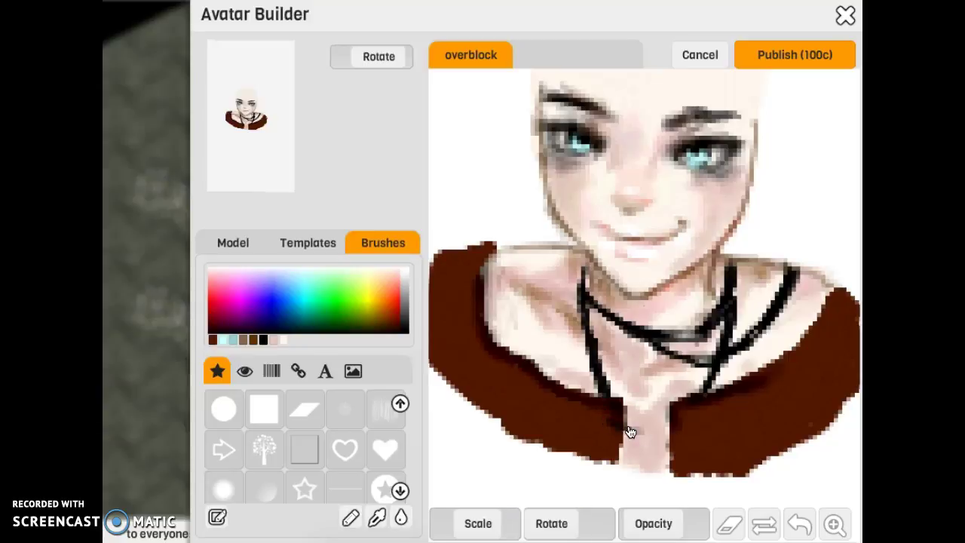
mouse_move(653, 433)
mouse_down()
mouse_move(640, 434)
mouse_move(704, 421)
mouse_move(641, 435)
mouse_up()
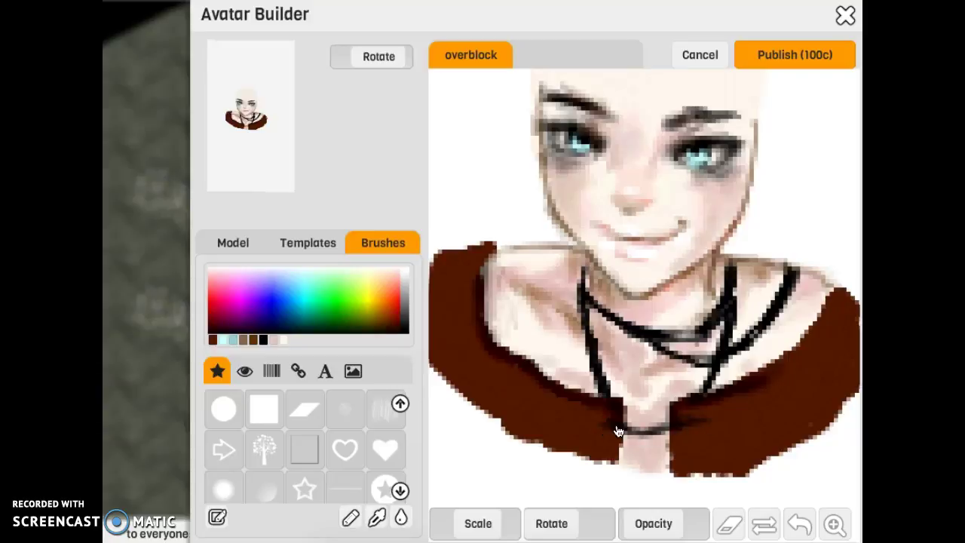
mouse_move(643, 460)
mouse_down()
mouse_move(601, 446)
mouse_move(646, 460)
mouse_move(708, 453)
mouse_move(684, 464)
mouse_move(638, 457)
mouse_move(642, 445)
mouse_move(681, 457)
mouse_move(612, 423)
mouse_up()
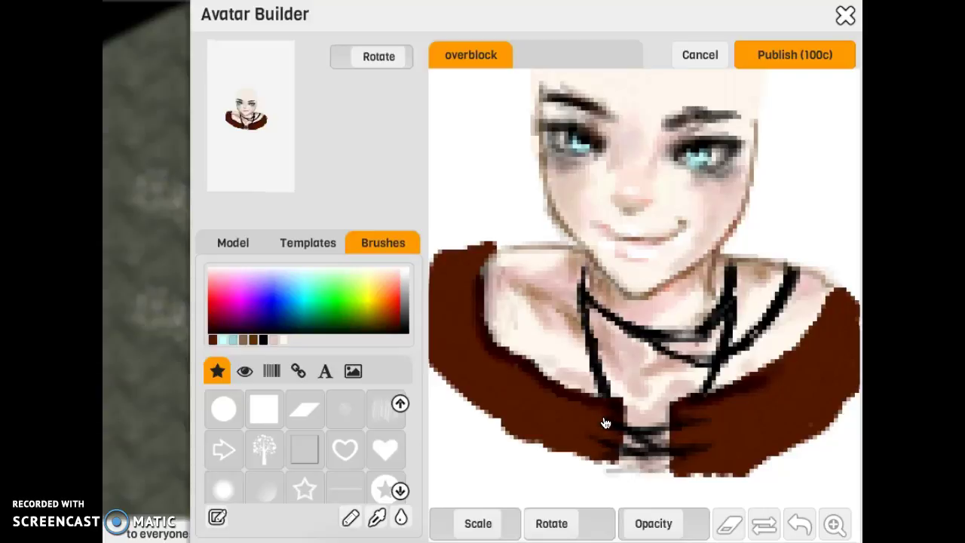
- Paint four black eyelets beside the lacing, two per side, and add a small light grey centre to each
click(478, 521)
drag(593, 413, 593, 449)
drag(709, 424, 705, 458)
click(658, 523)
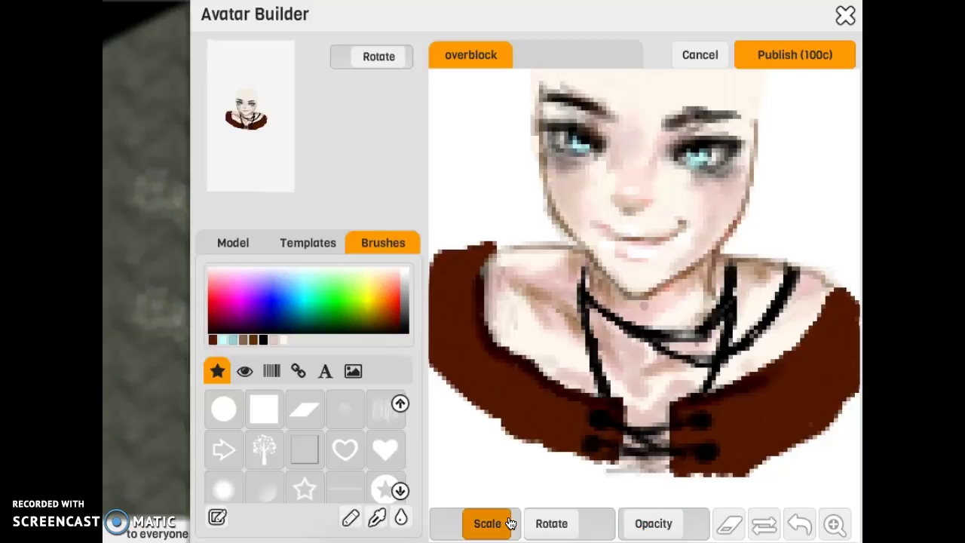
click(599, 420)
click(591, 445)
click(698, 421)
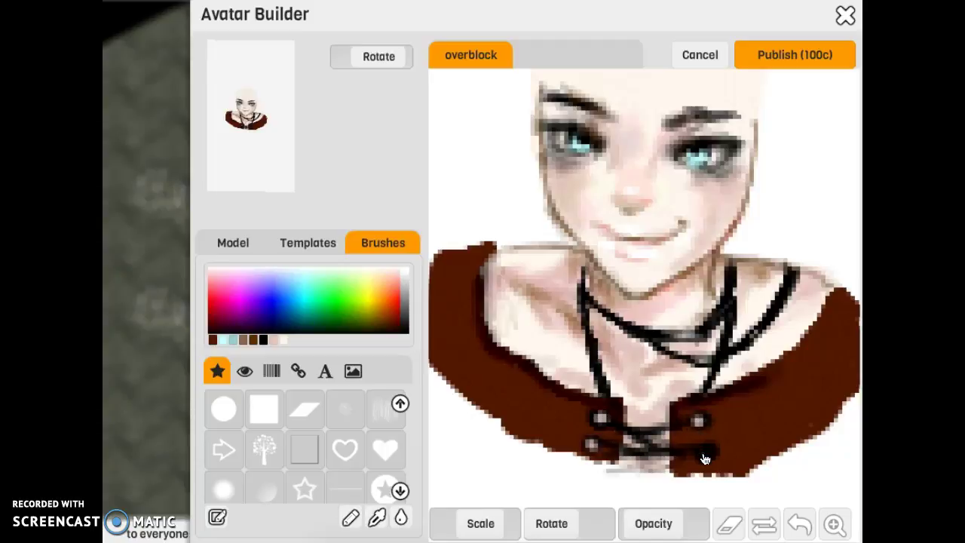
click(704, 455)
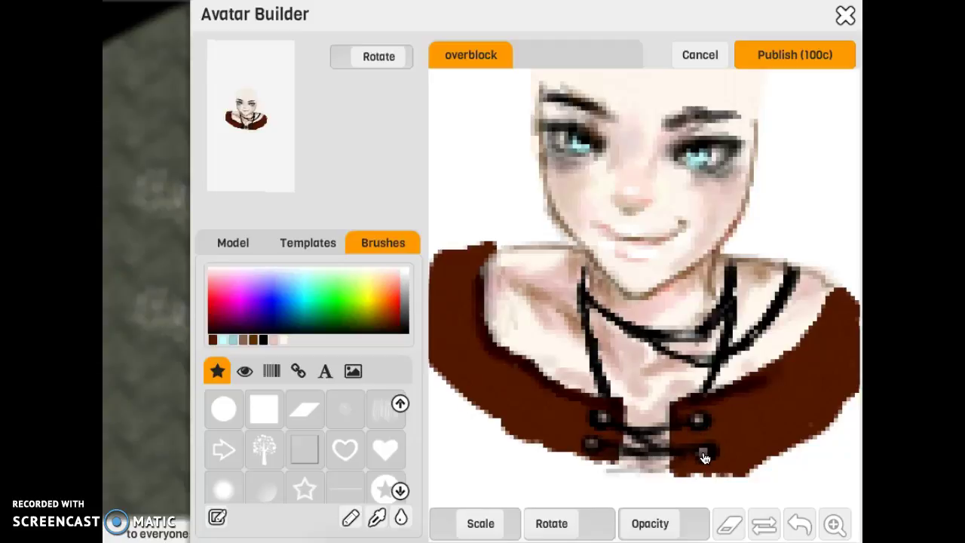
- Shade the garment's folds with dark red-brown and add thin pale highlights above the upper eyelets
click(397, 329)
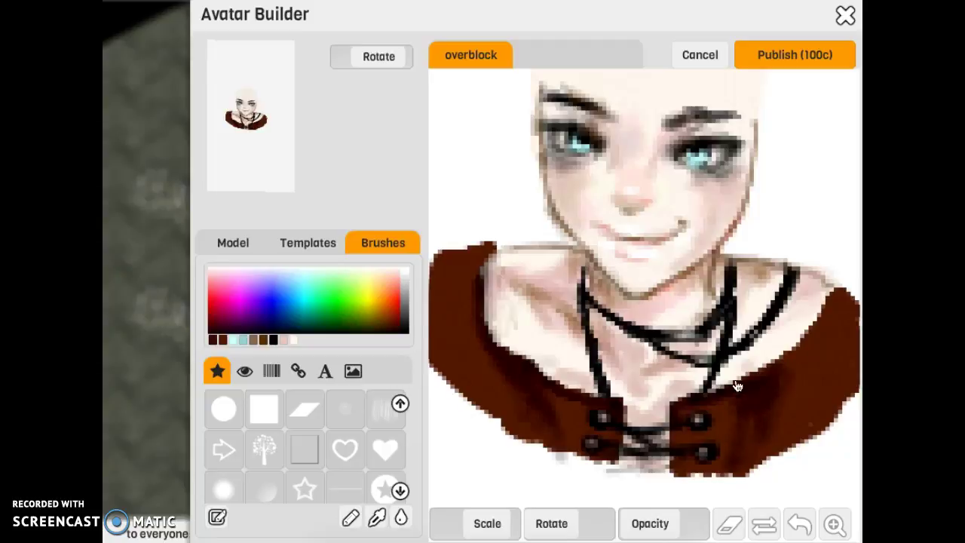
click(397, 269)
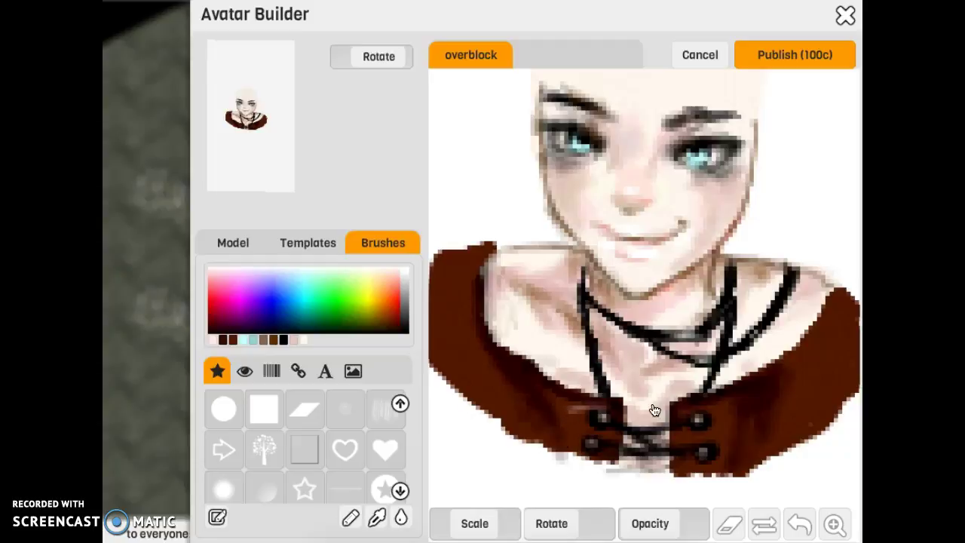
drag(690, 413, 720, 413)
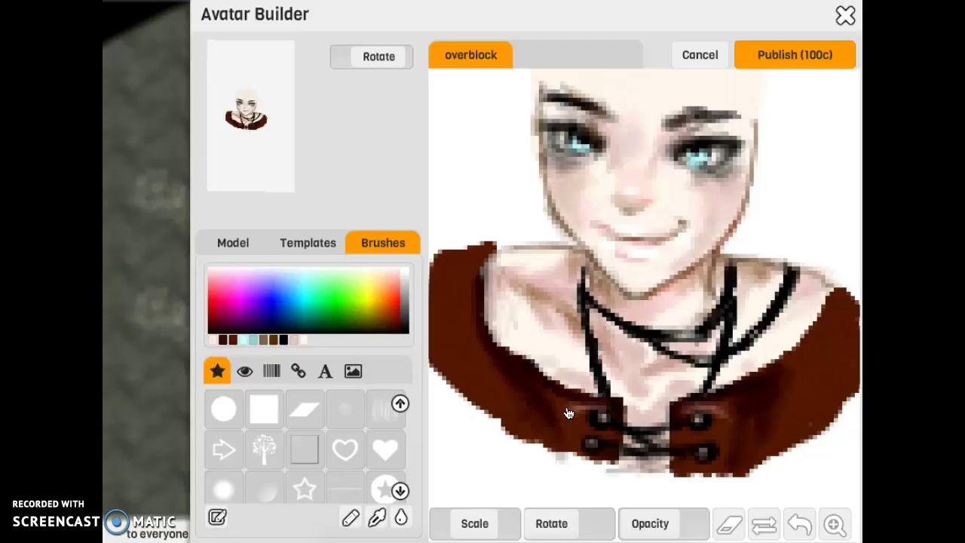
click(495, 523)
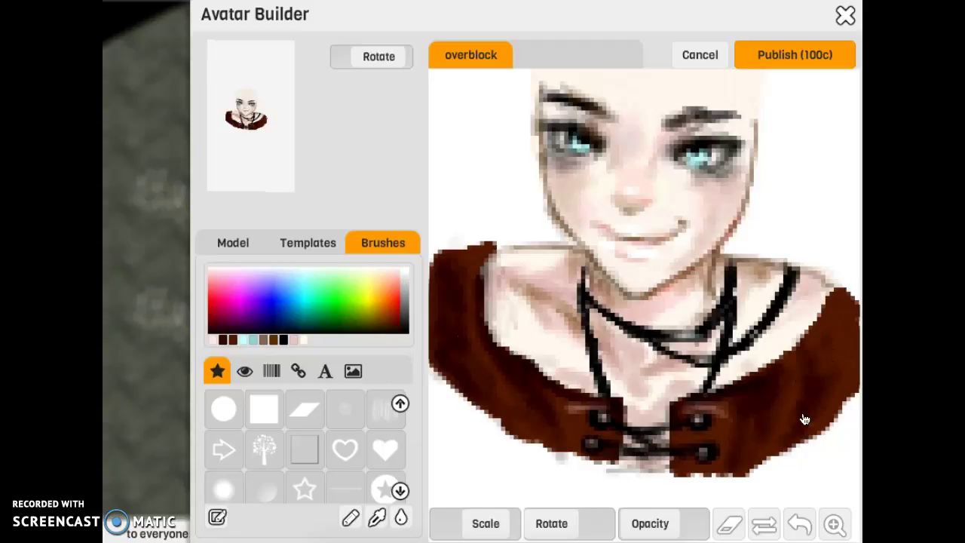
- Paint a solid black jacket sleeve and collar over the image's right shoulder with an enlarged brush at full opacity
click(653, 523)
click(491, 524)
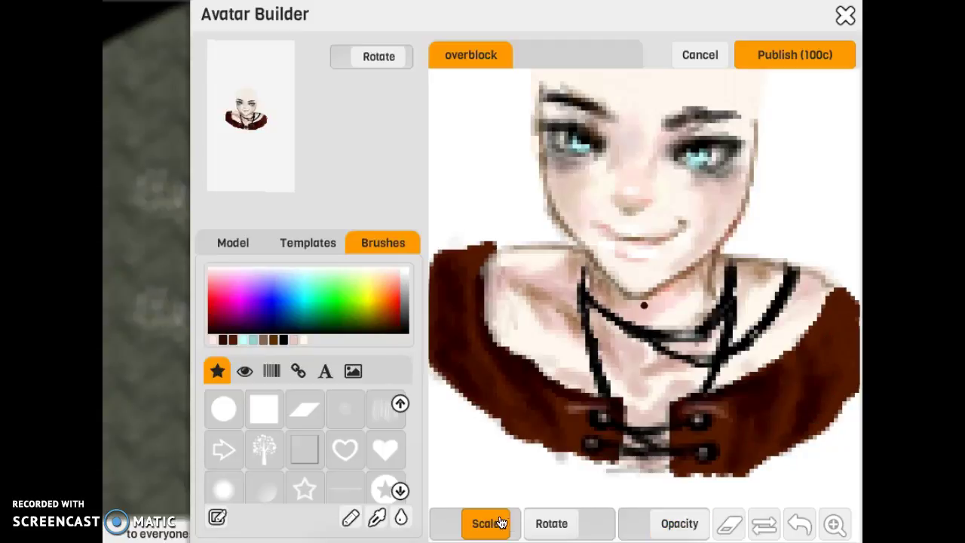
click(282, 341)
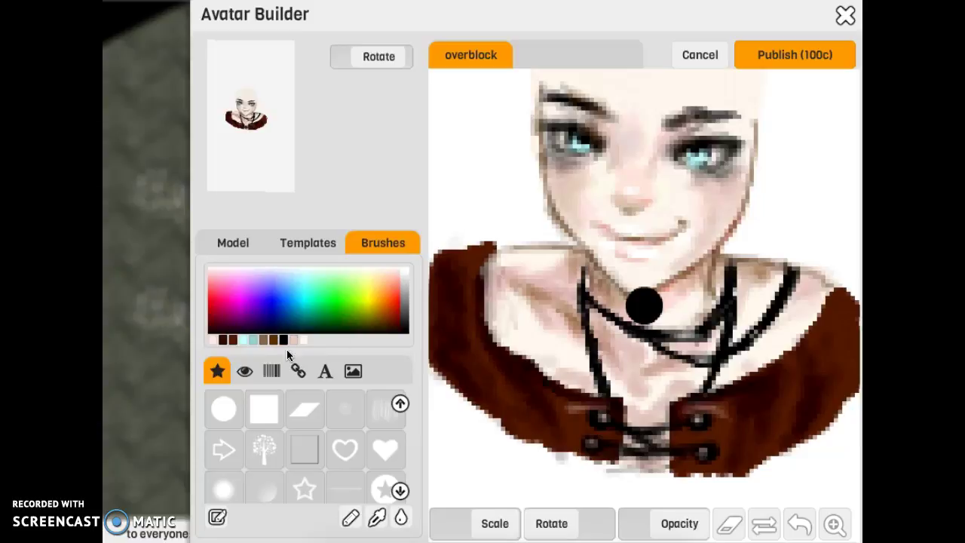
mouse_move(837, 277)
mouse_down()
mouse_move(754, 500)
mouse_move(780, 453)
mouse_move(823, 499)
mouse_up()
click(834, 524)
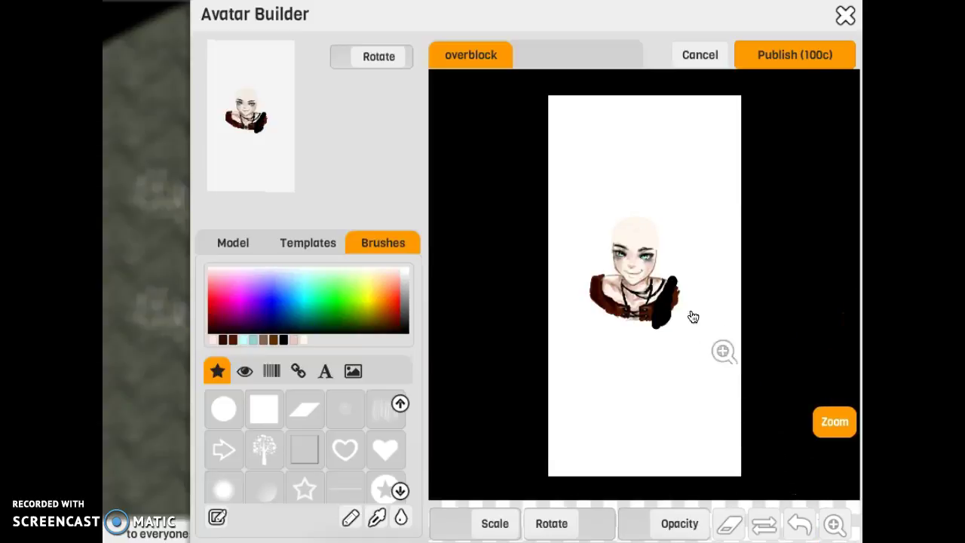
click(690, 319)
mouse_move(620, 236)
mouse_down()
mouse_move(644, 285)
mouse_move(613, 287)
mouse_move(656, 276)
mouse_move(608, 242)
mouse_move(680, 299)
mouse_move(608, 410)
mouse_move(647, 334)
mouse_move(608, 418)
mouse_move(571, 450)
mouse_move(628, 374)
mouse_up()
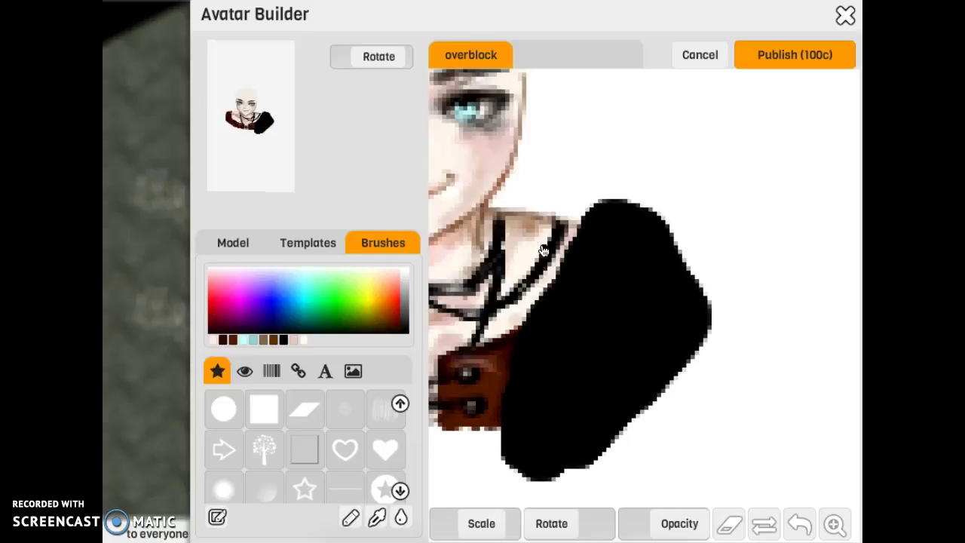
mouse_move(518, 204)
mouse_down()
mouse_move(544, 202)
mouse_move(590, 224)
mouse_move(535, 215)
mouse_move(503, 197)
mouse_move(511, 188)
mouse_move(564, 194)
mouse_move(535, 189)
mouse_move(626, 208)
mouse_move(598, 216)
mouse_move(520, 189)
mouse_move(577, 207)
mouse_up()
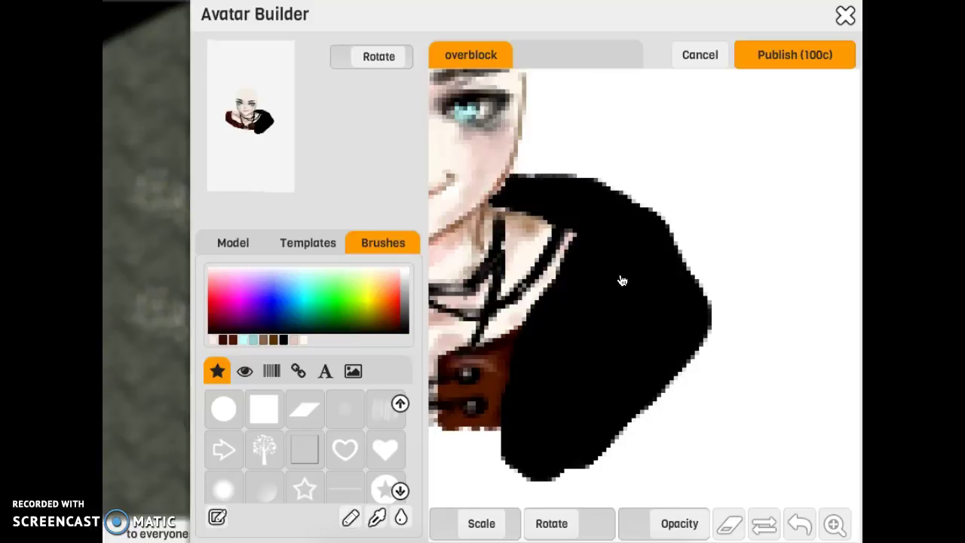
mouse_move(570, 369)
mouse_down()
mouse_move(497, 409)
mouse_move(498, 455)
mouse_move(529, 467)
mouse_up()
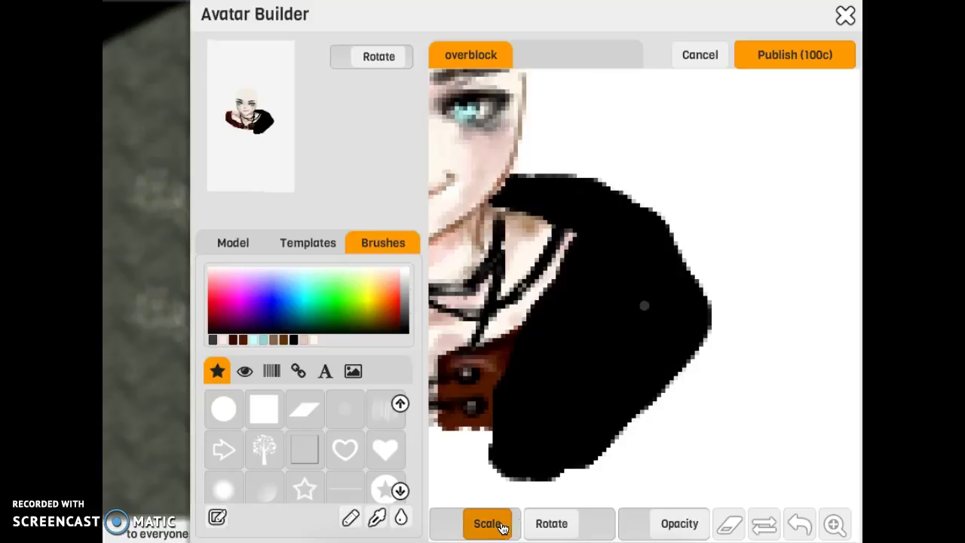
- Shade the black jacket with soft dark grey folds and add light grey highlights along its front edge and collar
drag(558, 300, 535, 359)
mouse_move(634, 308)
mouse_down()
mouse_move(635, 261)
mouse_move(580, 324)
mouse_move(623, 265)
mouse_move(640, 271)
mouse_move(620, 280)
mouse_move(659, 307)
mouse_move(636, 339)
mouse_move(610, 346)
mouse_move(657, 295)
mouse_move(603, 357)
mouse_move(581, 355)
mouse_move(577, 377)
mouse_move(606, 384)
mouse_move(604, 354)
mouse_move(595, 425)
mouse_move(556, 412)
mouse_move(534, 388)
mouse_move(518, 431)
mouse_move(555, 384)
mouse_move(674, 334)
mouse_up()
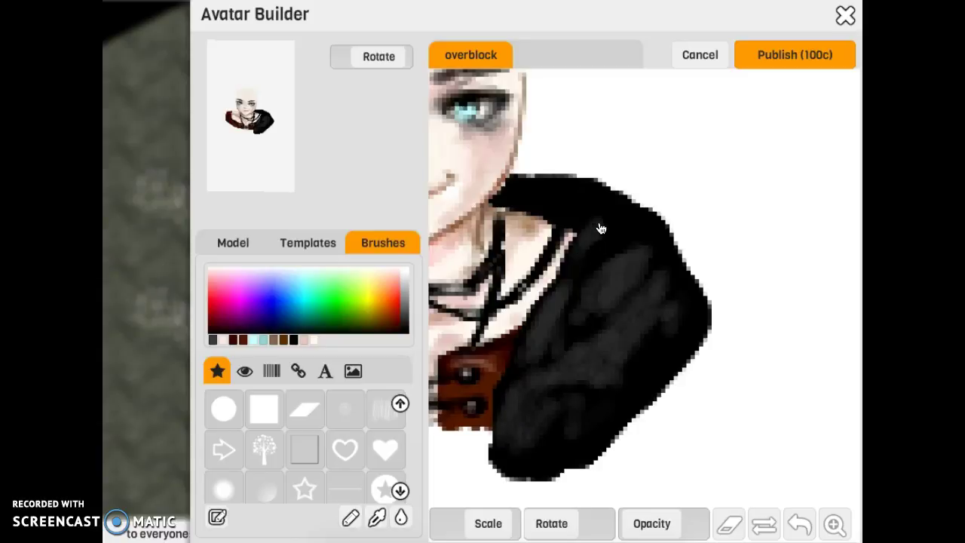
click(404, 269)
drag(497, 519, 490, 518)
mouse_move(591, 228)
mouse_down()
mouse_move(528, 322)
mouse_move(538, 301)
mouse_move(499, 389)
mouse_move(499, 437)
mouse_move(500, 386)
mouse_up()
mouse_move(607, 199)
mouse_down()
mouse_move(656, 222)
mouse_move(603, 193)
mouse_move(623, 196)
mouse_move(627, 248)
mouse_move(598, 280)
mouse_move(641, 230)
mouse_move(612, 213)
mouse_move(579, 297)
mouse_move(578, 279)
mouse_move(644, 214)
mouse_move(590, 187)
mouse_move(535, 186)
mouse_move(632, 226)
mouse_move(630, 242)
mouse_up()
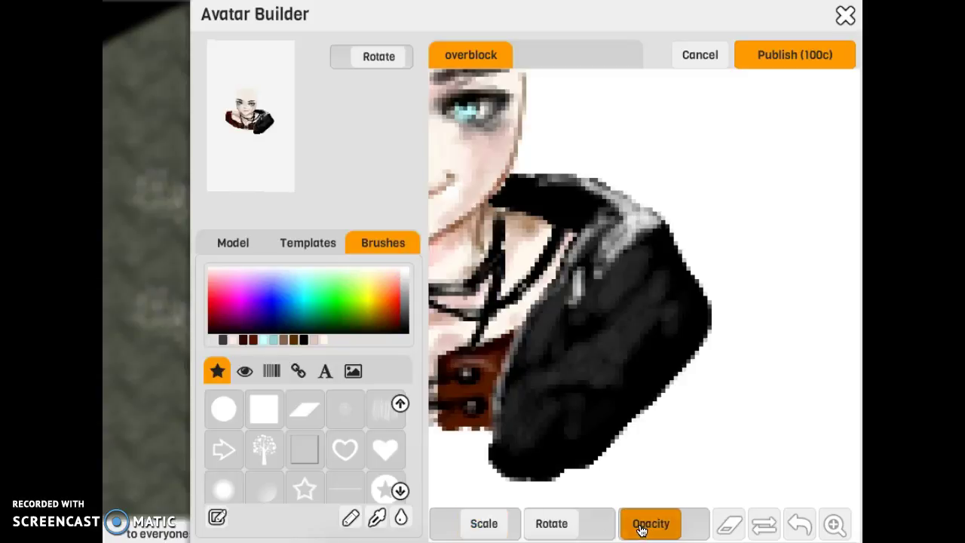
- Blend the light grey highlights over the jacket's shoulder with a larger, low-opacity brush and undo the last stroke
drag(644, 240, 620, 256)
drag(485, 528, 496, 528)
mouse_move(639, 210)
mouse_down()
mouse_move(626, 253)
mouse_move(639, 256)
mouse_move(606, 288)
mouse_up()
click(799, 523)
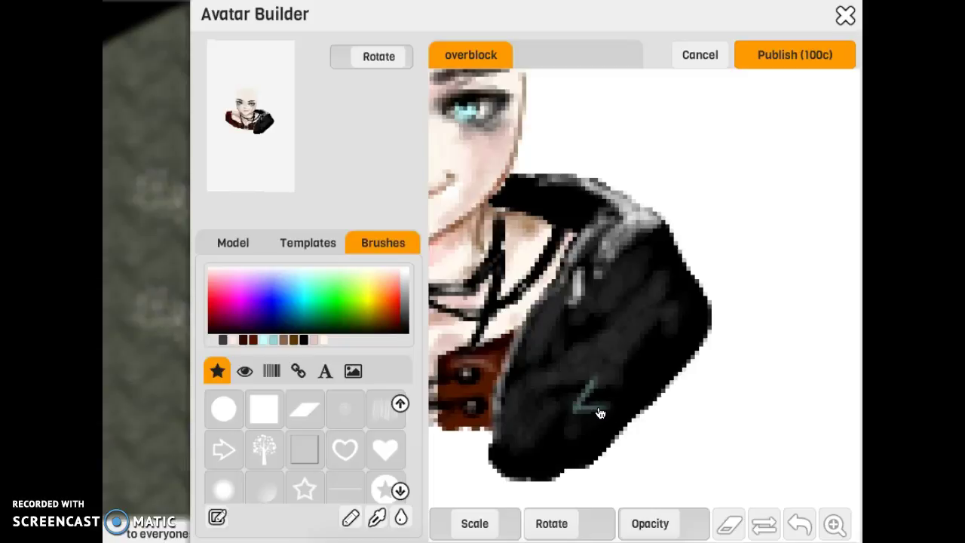
- Draw a curling pale cyan emblem across the lower part of the black jacket sleeve
click(645, 524)
mouse_move(590, 394)
mouse_down()
mouse_move(575, 409)
mouse_move(597, 407)
mouse_move(565, 463)
mouse_move(617, 416)
mouse_move(573, 424)
mouse_move(549, 462)
mouse_move(571, 410)
mouse_up()
mouse_move(658, 341)
mouse_down()
mouse_move(611, 389)
mouse_move(650, 353)
mouse_move(649, 370)
mouse_move(633, 370)
mouse_move(642, 419)
mouse_move(609, 429)
mouse_move(645, 377)
mouse_move(631, 365)
mouse_move(668, 350)
mouse_move(646, 381)
mouse_move(682, 345)
mouse_move(664, 377)
mouse_move(694, 339)
mouse_move(582, 386)
mouse_up()
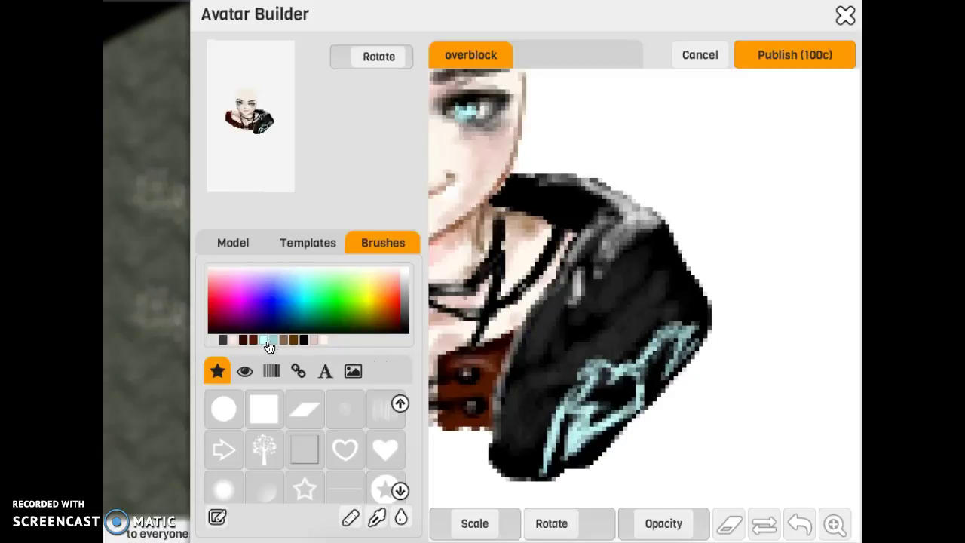
mouse_move(673, 337)
mouse_down()
mouse_move(695, 332)
mouse_move(656, 381)
mouse_up()
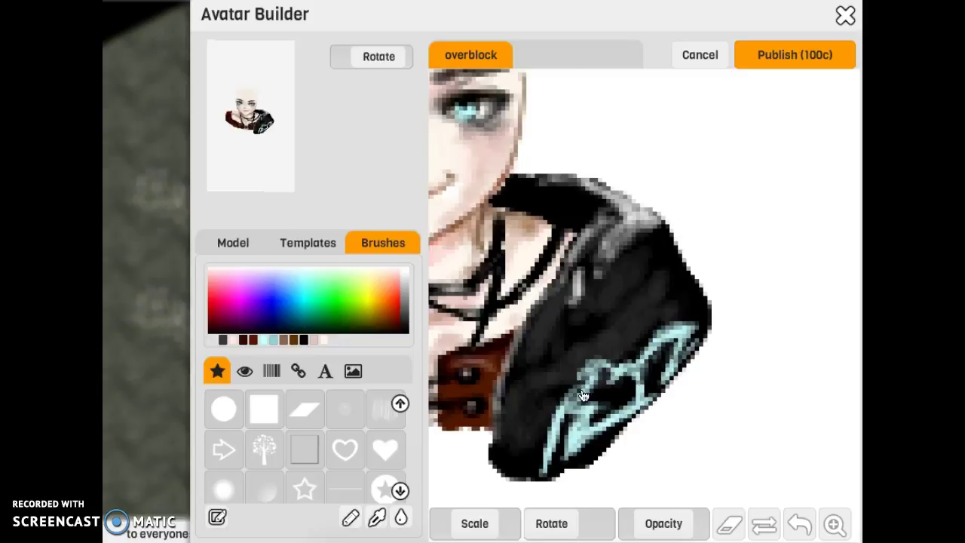
- Review the whole portrait, reduce the brush size and opacity, and touch up the shading on the neck and collarbone
click(835, 524)
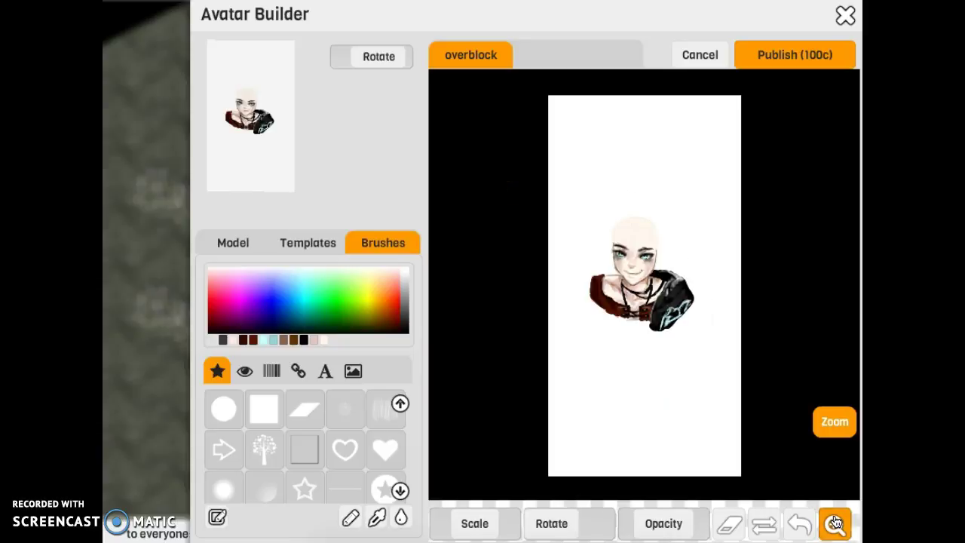
click(634, 243)
click(834, 523)
click(701, 301)
click(477, 522)
drag(502, 524, 499, 527)
click(670, 521)
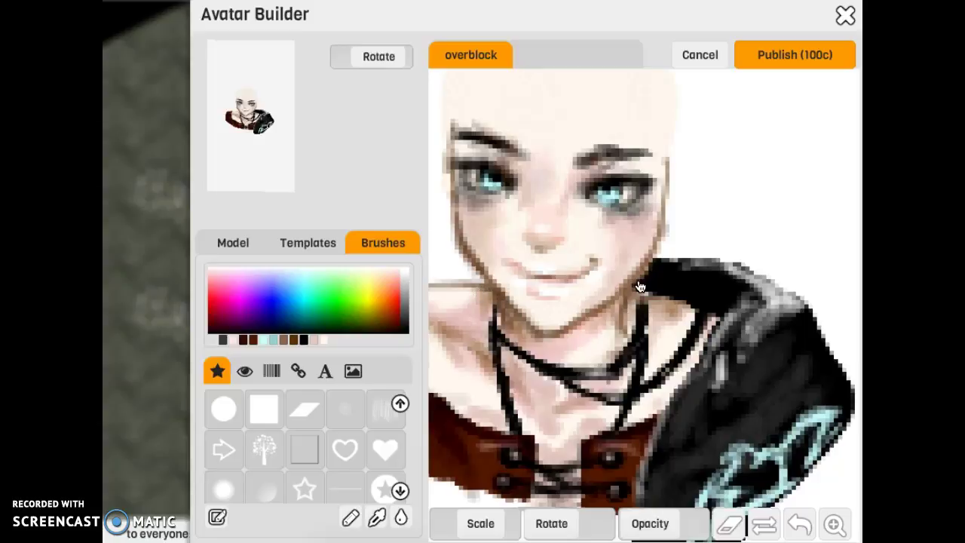
drag(447, 330, 487, 341)
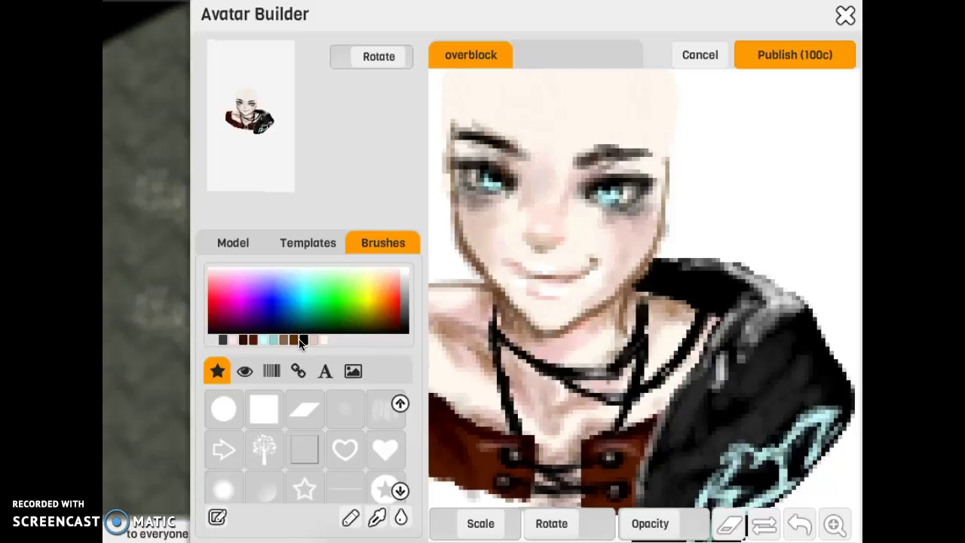
- Shade the inside of the black jacket's collar with translucent greyish brown and darken it again toward the edges
click(481, 518)
drag(481, 523, 487, 524)
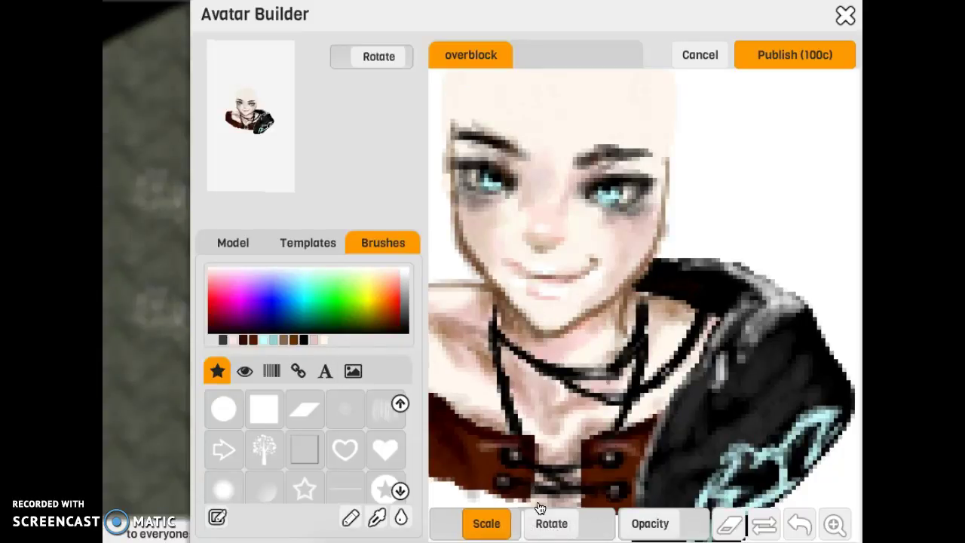
click(650, 524)
click(490, 523)
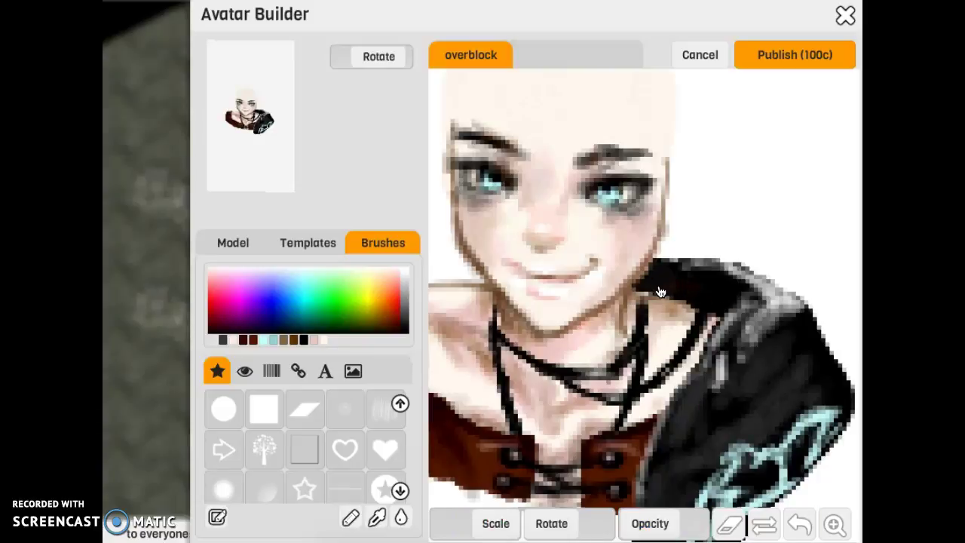
drag(660, 292, 720, 320)
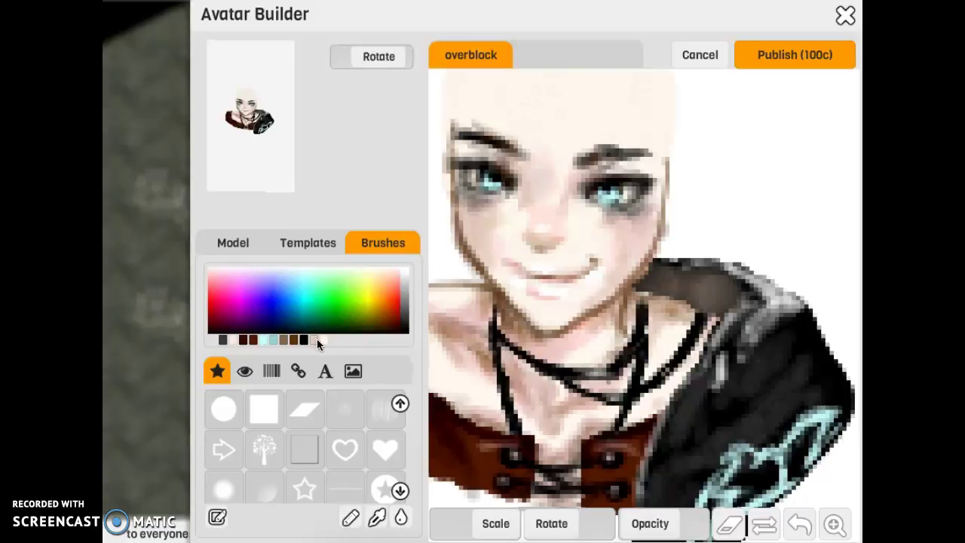
click(488, 524)
mouse_move(667, 279)
mouse_down()
mouse_move(733, 300)
mouse_move(715, 303)
mouse_up()
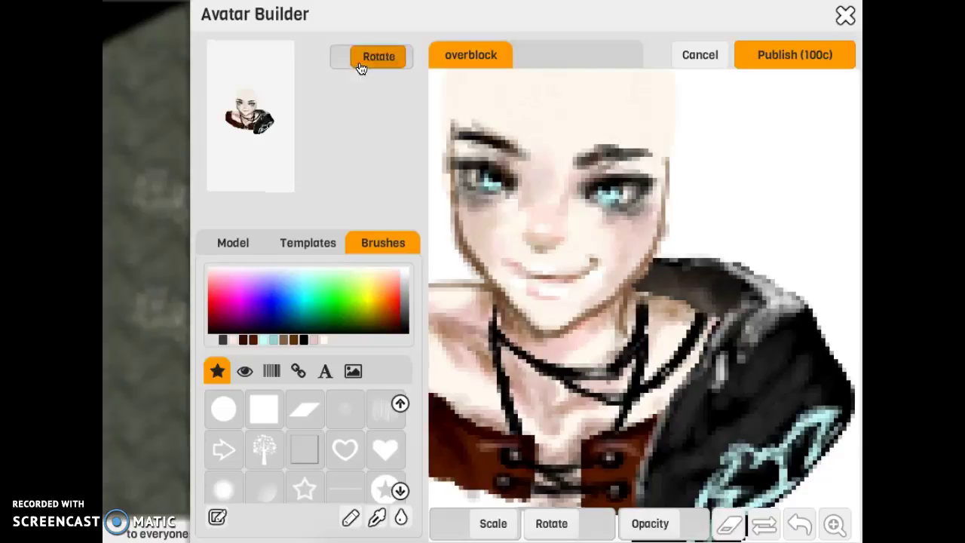
- Paint a thin black collar edge along the image's left shoulder and extend the red-brown garment's outer shoulder edge
click(834, 524)
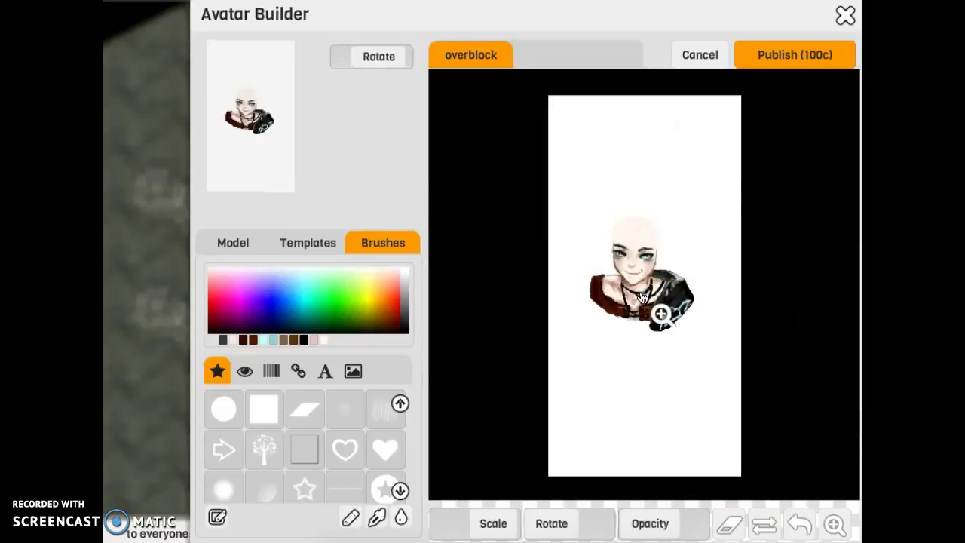
click(617, 301)
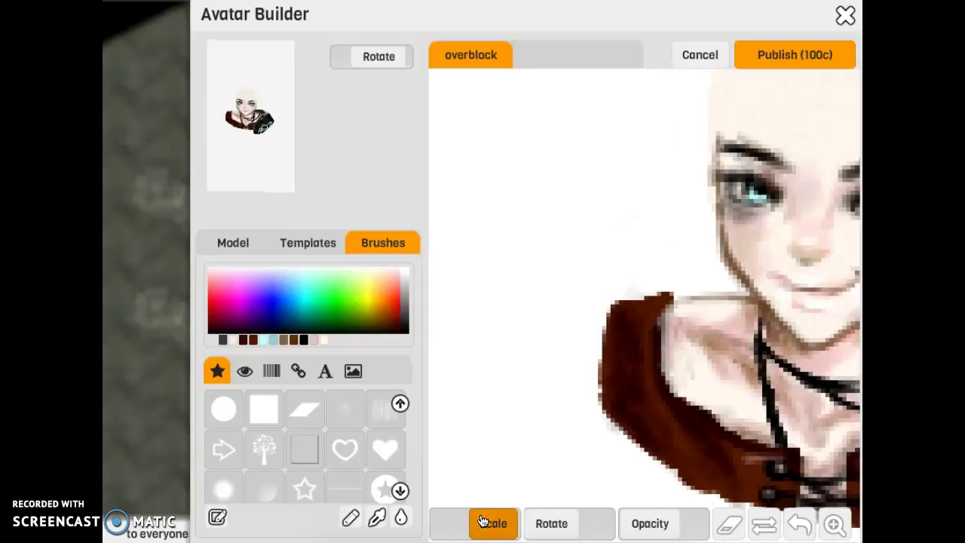
mouse_move(726, 285)
mouse_down()
mouse_move(688, 295)
mouse_move(737, 292)
mouse_up()
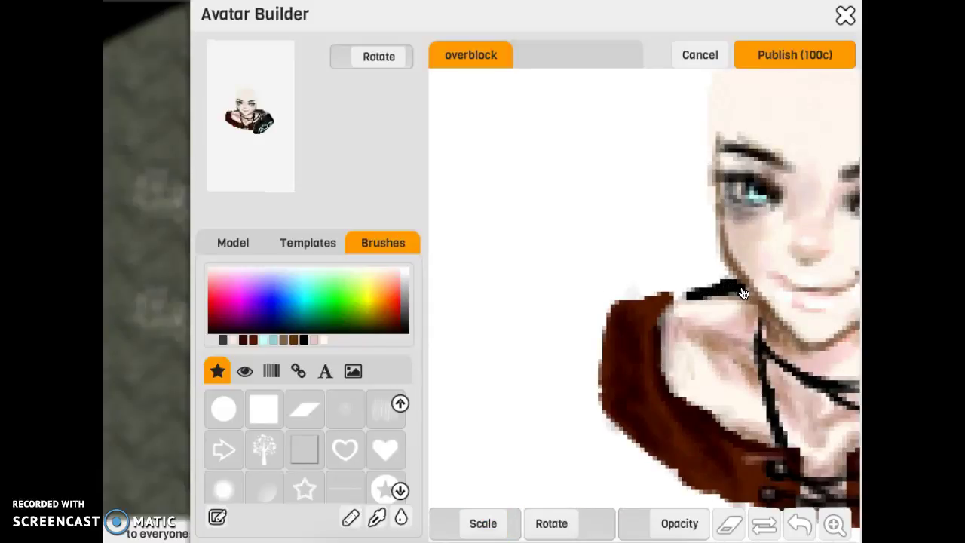
drag(712, 297, 683, 301)
drag(653, 521, 632, 525)
drag(740, 273, 751, 296)
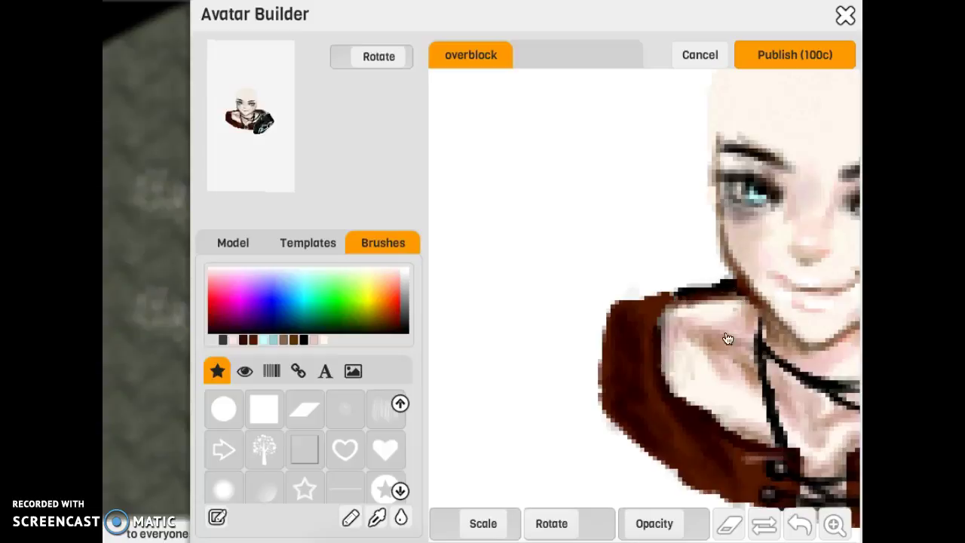
mouse_move(596, 343)
mouse_down()
mouse_move(597, 323)
mouse_move(620, 315)
mouse_move(600, 317)
mouse_move(611, 309)
mouse_move(601, 359)
mouse_up()
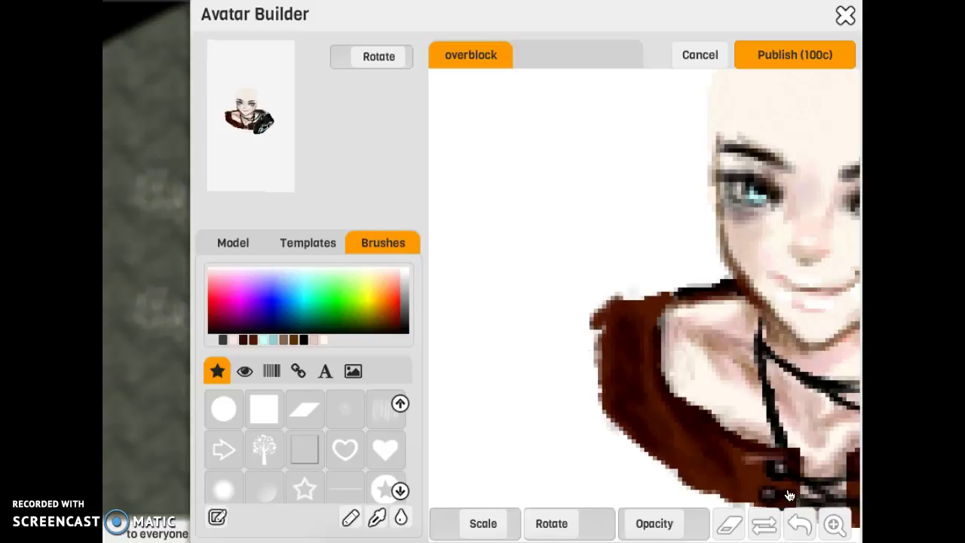
- Sketch translucent dark grey bangs over the forehead and hair strands beside the temple on the image's left
click(835, 524)
click(641, 281)
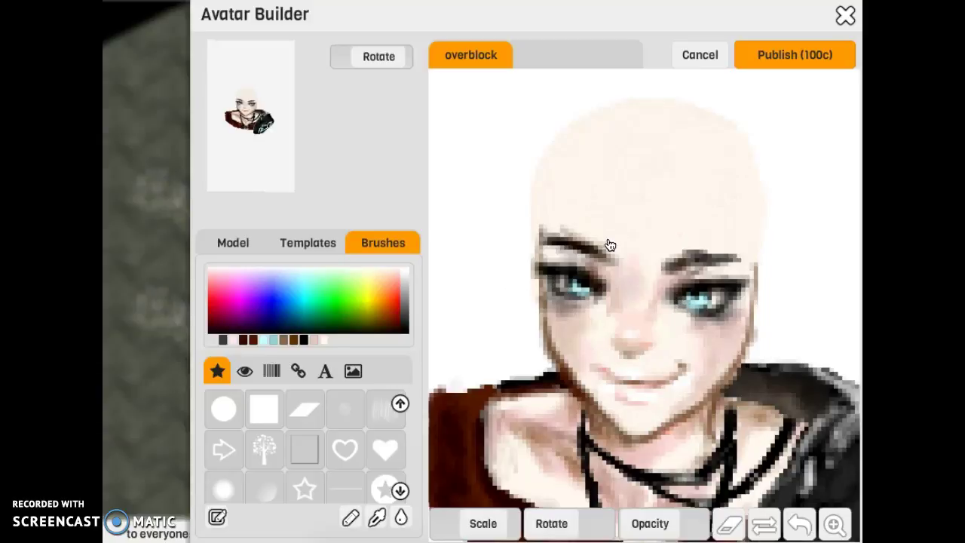
mouse_move(622, 204)
mouse_down()
mouse_move(626, 245)
mouse_move(658, 290)
mouse_up()
mouse_move(623, 235)
mouse_down()
mouse_move(677, 331)
mouse_move(661, 229)
mouse_move(642, 193)
mouse_move(608, 275)
mouse_move(591, 226)
mouse_move(609, 292)
mouse_move(604, 273)
mouse_move(622, 293)
mouse_move(618, 226)
mouse_move(596, 270)
mouse_move(592, 205)
mouse_move(616, 242)
mouse_up()
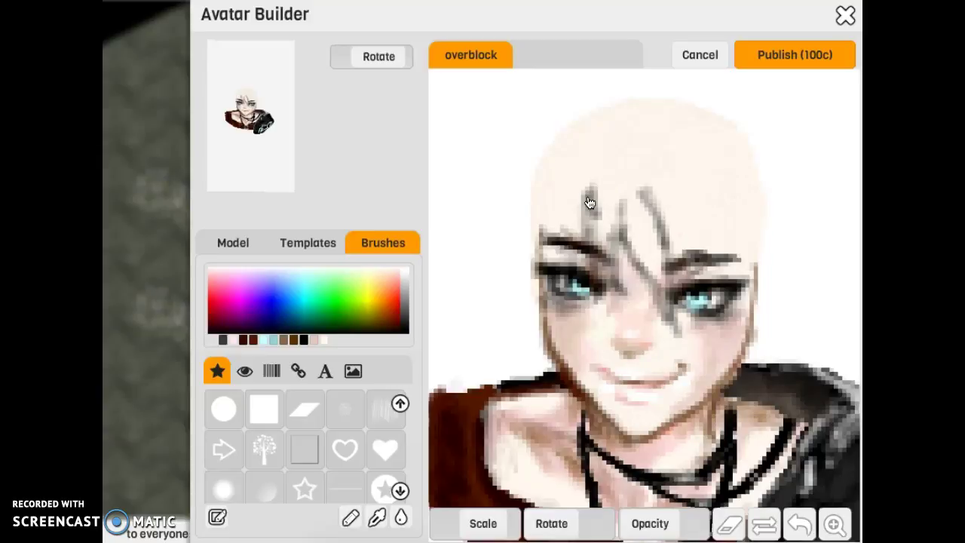
mouse_move(565, 176)
mouse_down()
mouse_move(561, 202)
mouse_move(575, 208)
mouse_move(563, 190)
mouse_move(554, 219)
mouse_move(570, 277)
mouse_move(545, 226)
mouse_move(561, 235)
mouse_move(566, 252)
mouse_move(537, 211)
mouse_move(531, 234)
mouse_move(552, 321)
mouse_move(541, 317)
mouse_move(530, 271)
mouse_move(543, 309)
mouse_move(546, 253)
mouse_move(556, 334)
mouse_move(530, 260)
mouse_up()
mouse_move(536, 209)
mouse_down()
mouse_move(523, 273)
mouse_move(511, 267)
mouse_move(534, 321)
mouse_move(526, 222)
mouse_move(523, 308)
mouse_move(530, 280)
mouse_move(557, 324)
mouse_up()
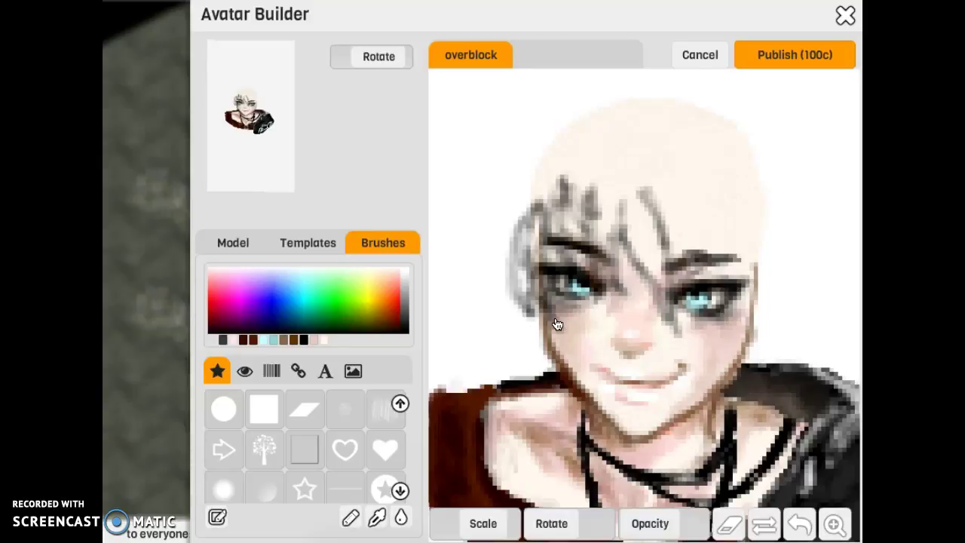
- Outline the hair from the left temple toward the crown, undo the stray spikes, and add bangs above the other eye
mouse_move(527, 187)
mouse_down()
mouse_move(513, 194)
mouse_move(521, 233)
mouse_move(505, 228)
mouse_move(491, 265)
mouse_move(506, 267)
mouse_move(490, 271)
mouse_move(520, 169)
mouse_move(508, 216)
mouse_move(491, 201)
mouse_move(543, 143)
mouse_move(467, 183)
mouse_move(517, 151)
mouse_move(489, 162)
mouse_move(513, 118)
mouse_move(467, 123)
mouse_move(518, 133)
mouse_move(444, 133)
mouse_move(500, 141)
mouse_move(525, 97)
mouse_move(528, 121)
mouse_up()
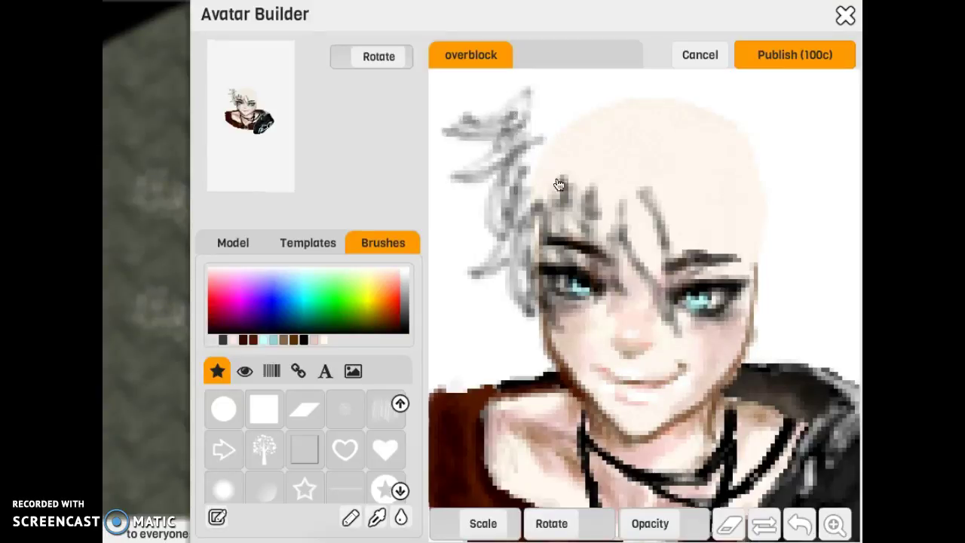
click(799, 524)
mouse_move(536, 113)
mouse_down()
mouse_move(560, 98)
mouse_move(500, 155)
mouse_move(534, 101)
mouse_move(626, 99)
mouse_move(656, 125)
mouse_move(687, 216)
mouse_move(648, 196)
mouse_move(685, 245)
mouse_move(694, 216)
mouse_move(703, 276)
mouse_move(729, 231)
mouse_move(728, 190)
mouse_move(722, 237)
mouse_move(698, 219)
mouse_move(706, 250)
mouse_up()
mouse_move(732, 207)
mouse_down()
mouse_move(744, 257)
mouse_move(750, 192)
mouse_move(741, 269)
mouse_move(720, 206)
mouse_up()
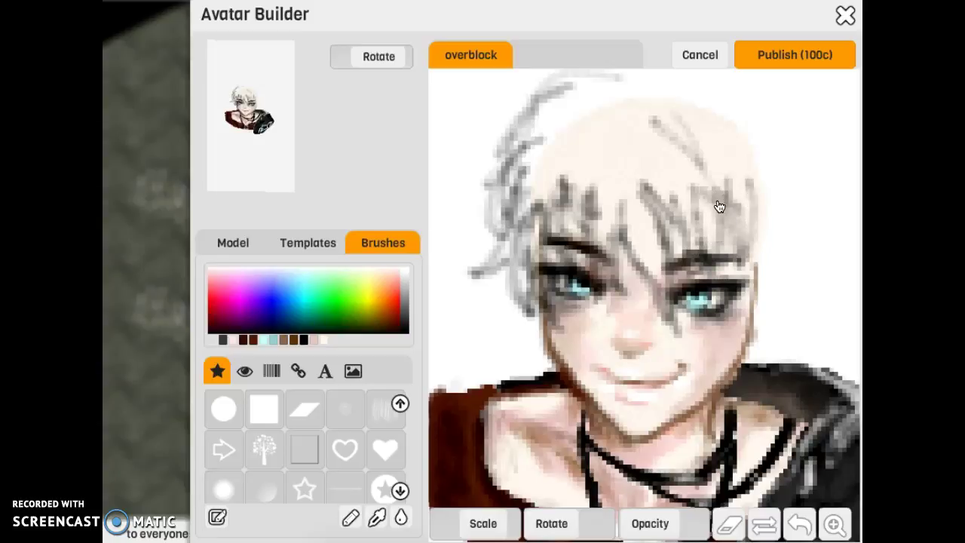
- Sketch the hair on the image's right side from cheek to upper head, with tips flicking outward
mouse_move(728, 241)
mouse_down()
mouse_move(737, 272)
mouse_move(759, 243)
mouse_move(754, 340)
mouse_move(782, 317)
mouse_move(779, 285)
mouse_move(745, 345)
mouse_move(757, 280)
mouse_move(751, 351)
mouse_up()
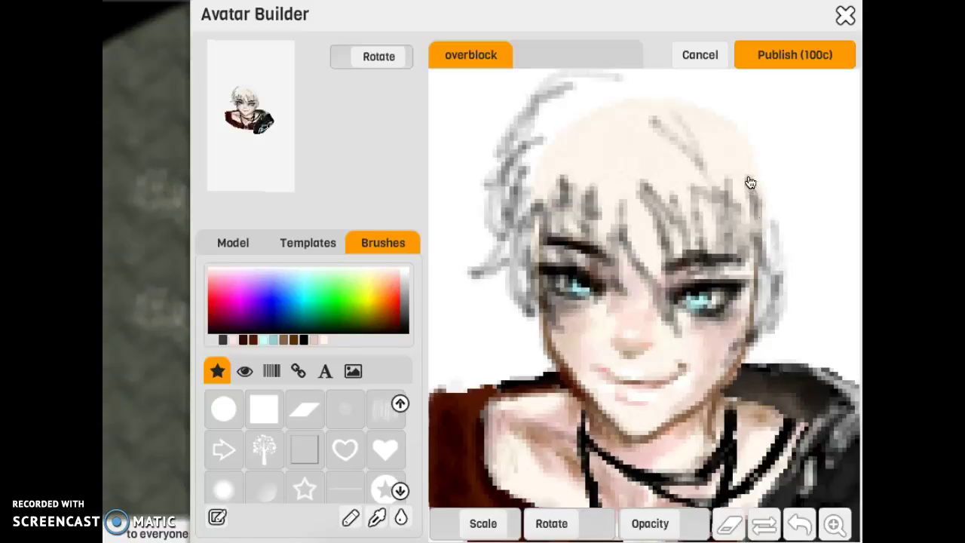
mouse_move(748, 155)
mouse_down()
mouse_move(769, 207)
mouse_move(793, 231)
mouse_move(769, 198)
mouse_move(787, 212)
mouse_up()
mouse_move(778, 172)
mouse_down()
mouse_move(813, 270)
mouse_move(824, 271)
mouse_up()
click(804, 520)
mouse_move(788, 213)
mouse_down()
mouse_move(840, 280)
mouse_move(788, 263)
mouse_move(810, 259)
mouse_move(782, 265)
mouse_move(797, 278)
mouse_move(787, 287)
mouse_move(812, 297)
mouse_move(776, 200)
mouse_move(797, 209)
mouse_move(776, 159)
mouse_move(786, 155)
mouse_move(825, 220)
mouse_move(762, 146)
mouse_move(834, 218)
mouse_move(778, 140)
mouse_move(793, 189)
mouse_move(801, 192)
mouse_move(722, 80)
mouse_move(759, 107)
mouse_up()
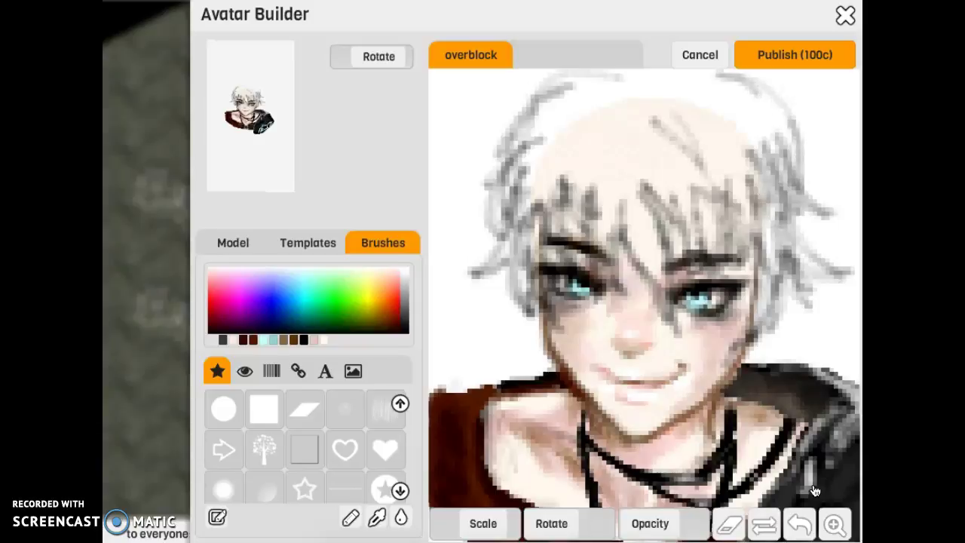
- Sketch overlapping grey strands across the top of the head to close the hair outline, undoing a stray stroke
click(835, 525)
click(681, 218)
mouse_move(532, 307)
mouse_down()
mouse_move(627, 362)
mouse_move(510, 293)
mouse_move(553, 291)
mouse_move(465, 289)
mouse_move(447, 299)
mouse_up()
mouse_move(532, 292)
mouse_down()
mouse_move(675, 306)
mouse_move(591, 299)
mouse_move(683, 328)
mouse_move(502, 286)
mouse_move(619, 306)
mouse_move(616, 335)
mouse_move(580, 315)
mouse_move(649, 370)
mouse_move(661, 453)
mouse_move(649, 489)
mouse_up()
click(800, 523)
mouse_move(526, 285)
mouse_down()
mouse_move(515, 271)
mouse_move(444, 286)
mouse_move(553, 279)
mouse_up()
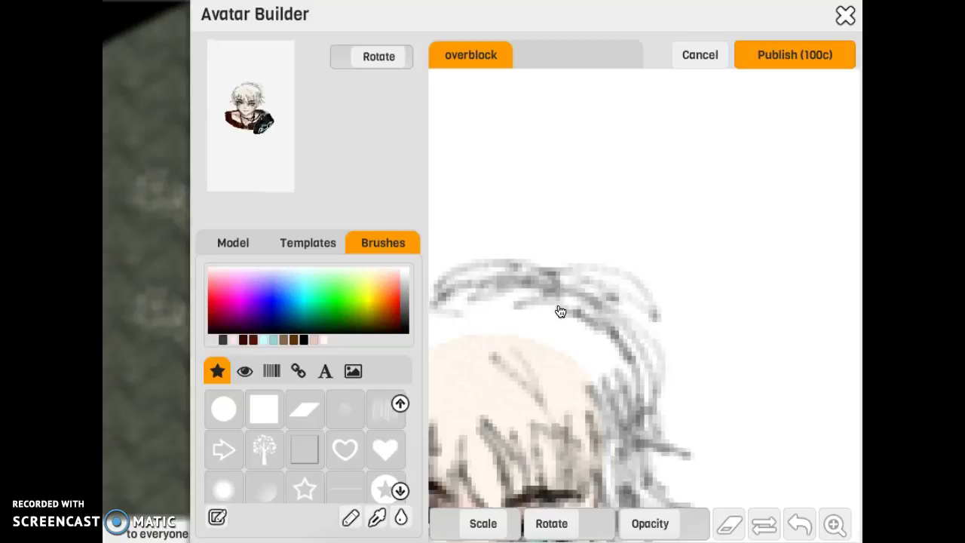
- Reinforce the hair outline from the crown down the image's left side and undo the last two strokes
click(834, 524)
click(620, 219)
mouse_move(675, 256)
mouse_down()
mouse_move(653, 263)
mouse_move(627, 328)
mouse_move(646, 304)
mouse_move(641, 260)
mouse_move(627, 313)
mouse_move(696, 259)
mouse_move(613, 294)
mouse_move(582, 388)
mouse_move(545, 426)
mouse_move(565, 430)
mouse_move(600, 381)
mouse_move(611, 395)
mouse_move(566, 387)
mouse_move(567, 401)
mouse_move(553, 390)
mouse_up()
click(797, 524)
click(797, 524)
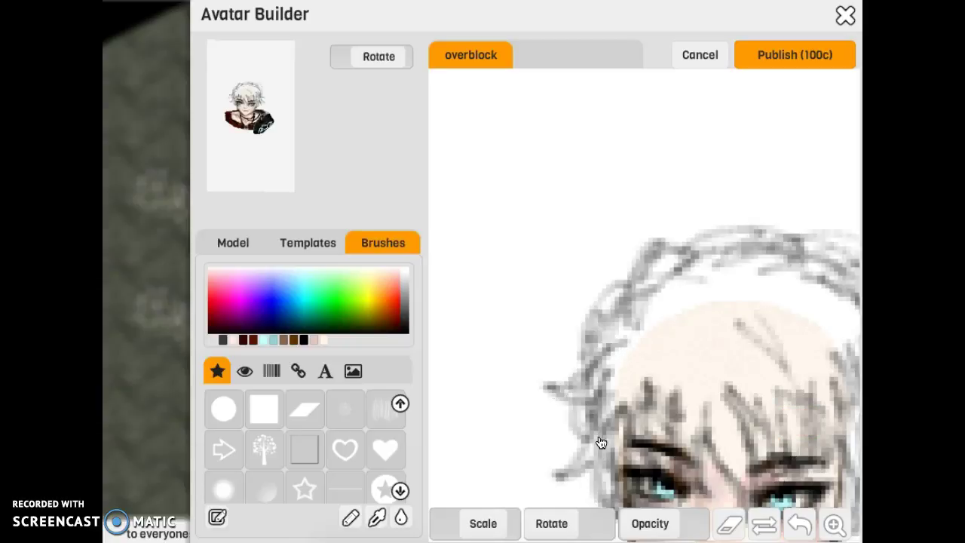
- Thicken the hair on the image's left side with more grey strands from the crown down to the cheek
click(834, 524)
click(612, 252)
mouse_move(613, 312)
mouse_down()
mouse_move(609, 304)
mouse_move(651, 369)
mouse_move(626, 265)
mouse_move(656, 199)
mouse_up()
drag(727, 115, 687, 179)
mouse_move(612, 243)
mouse_down()
mouse_move(608, 304)
mouse_move(616, 254)
mouse_move(618, 321)
mouse_up()
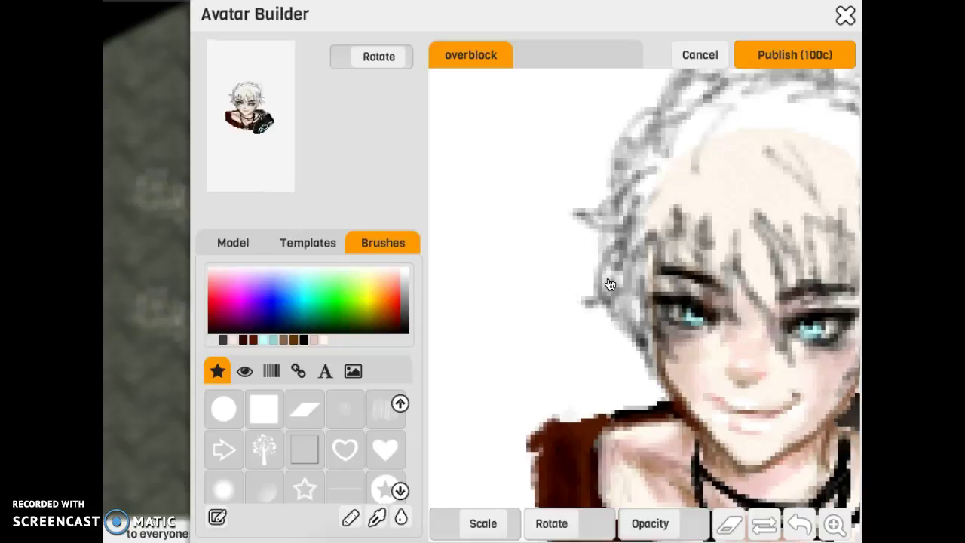
- Fill the bare scalp with long grey hair strands running from the crown down into the bangs and sides
click(835, 522)
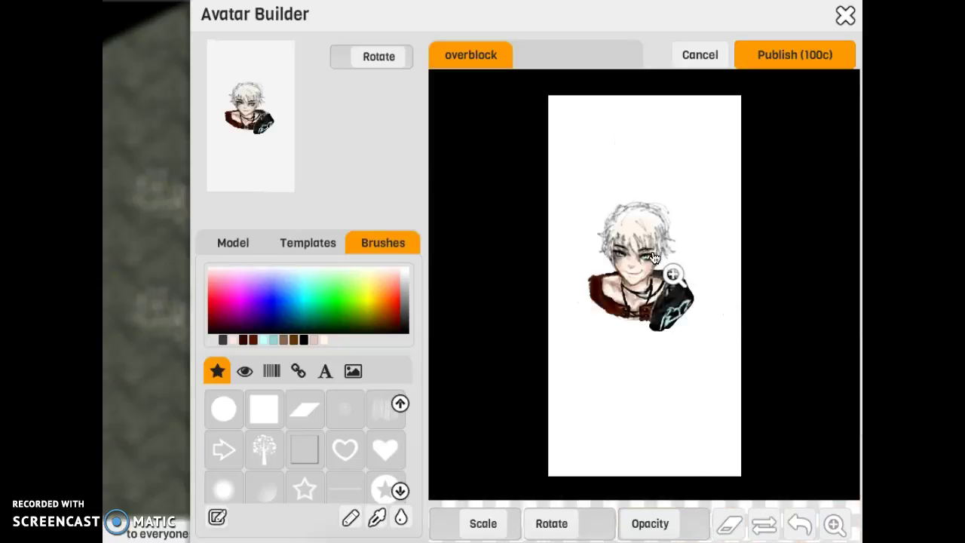
click(674, 274)
mouse_move(500, 301)
mouse_down()
mouse_move(534, 263)
mouse_move(547, 189)
mouse_move(519, 276)
mouse_move(567, 298)
mouse_move(556, 218)
mouse_move(589, 190)
mouse_move(623, 371)
mouse_move(578, 207)
mouse_move(621, 387)
mouse_move(576, 273)
mouse_move(586, 201)
mouse_move(640, 324)
mouse_move(590, 177)
mouse_move(705, 330)
mouse_move(631, 196)
mouse_move(713, 332)
mouse_move(681, 312)
mouse_move(653, 190)
mouse_move(720, 270)
mouse_move(636, 199)
mouse_move(625, 173)
mouse_move(709, 231)
mouse_move(702, 166)
mouse_move(724, 176)
mouse_move(614, 162)
mouse_move(575, 191)
mouse_move(648, 191)
mouse_up()
drag(531, 187, 511, 207)
drag(678, 197, 698, 223)
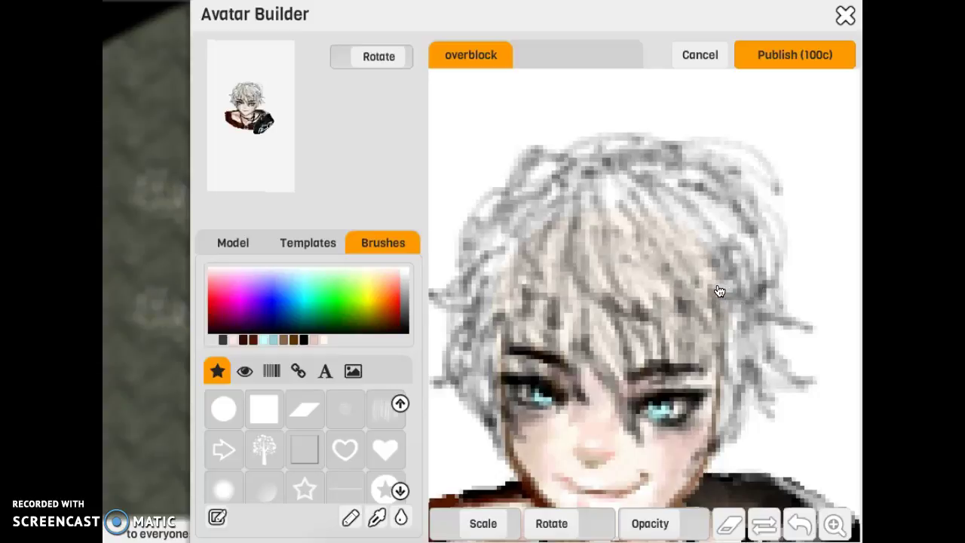
- Examine the painted portrait as a whole and in close-up at the red-brown shoulder, face, hair and laced neckline
click(834, 523)
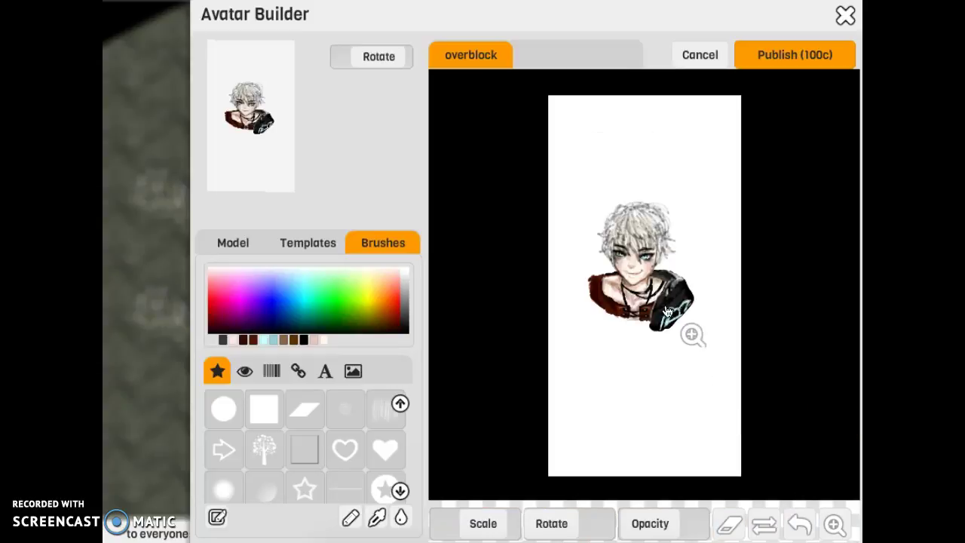
click(601, 281)
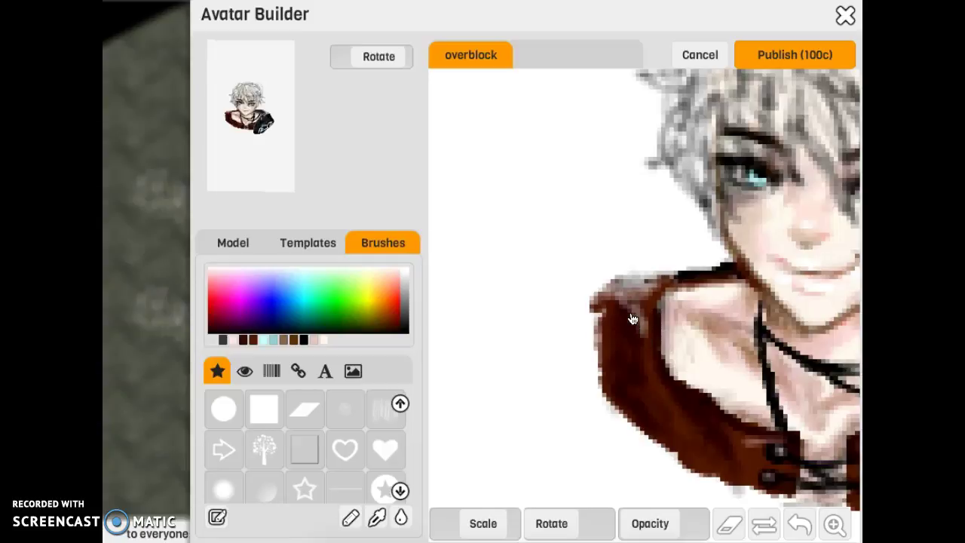
drag(623, 299, 651, 359)
click(391, 64)
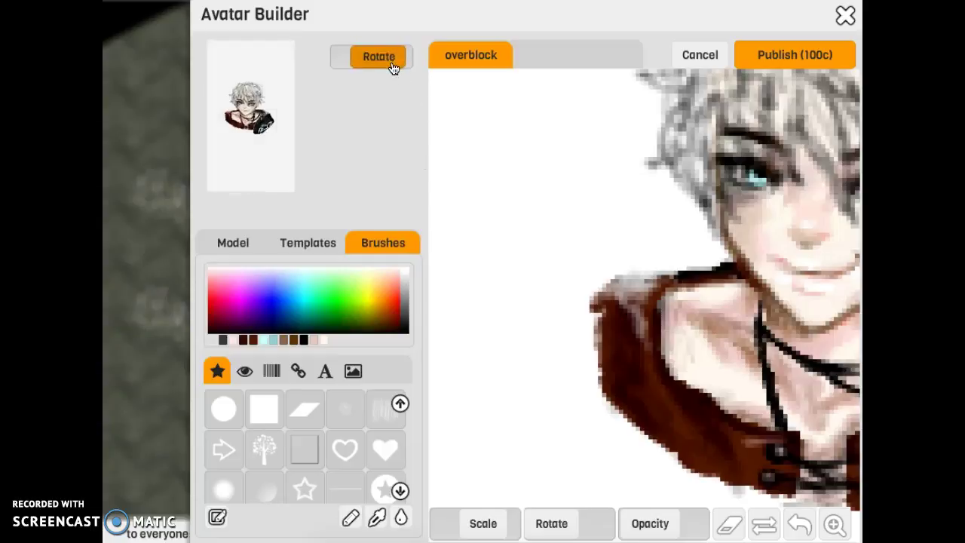
click(835, 523)
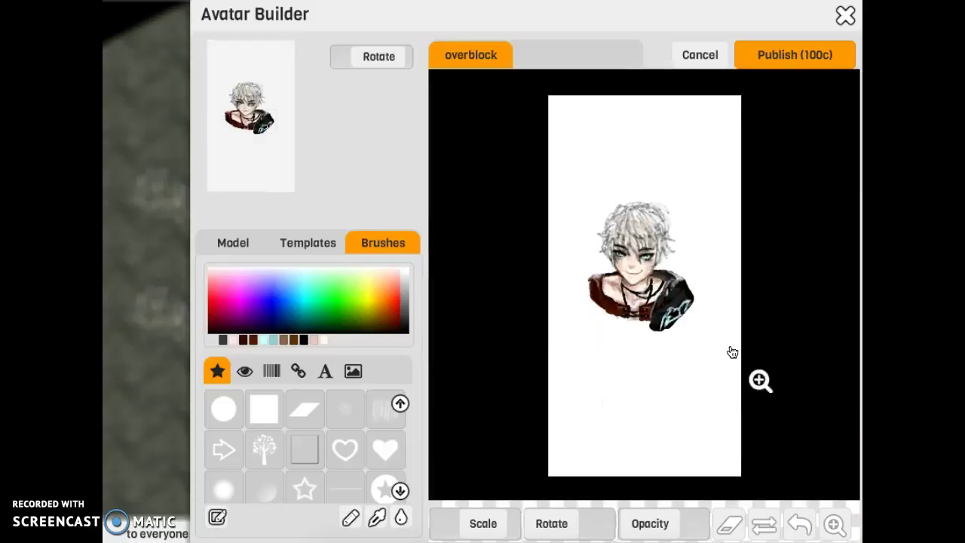
click(631, 274)
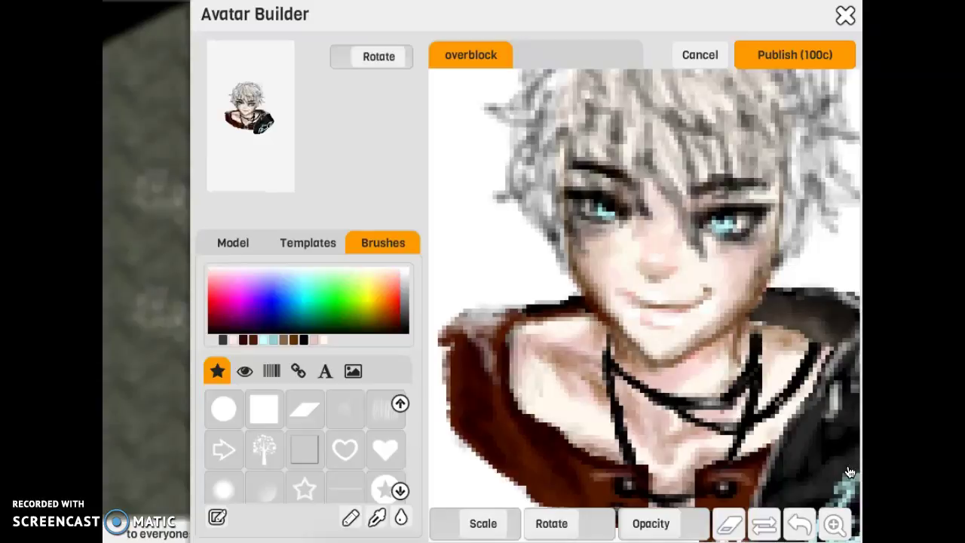
click(834, 524)
click(637, 227)
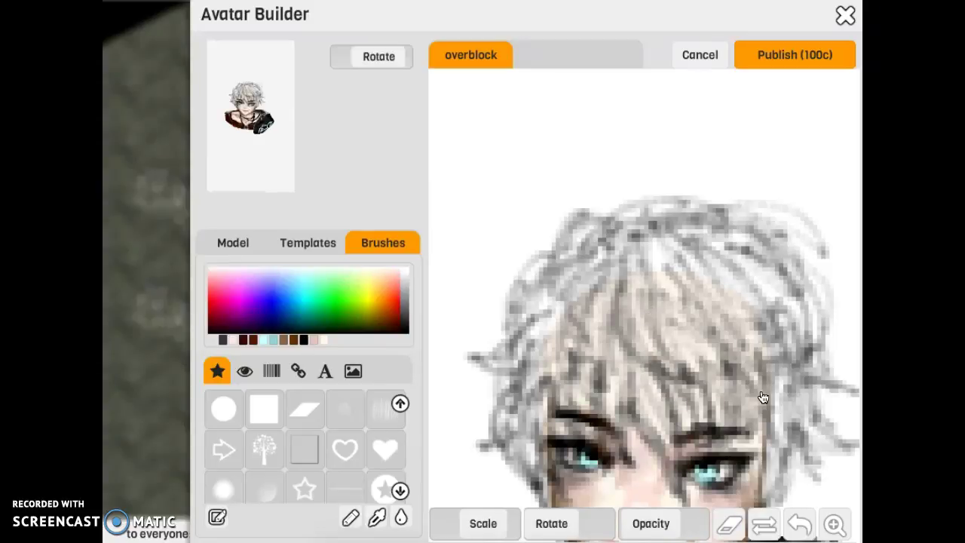
click(835, 523)
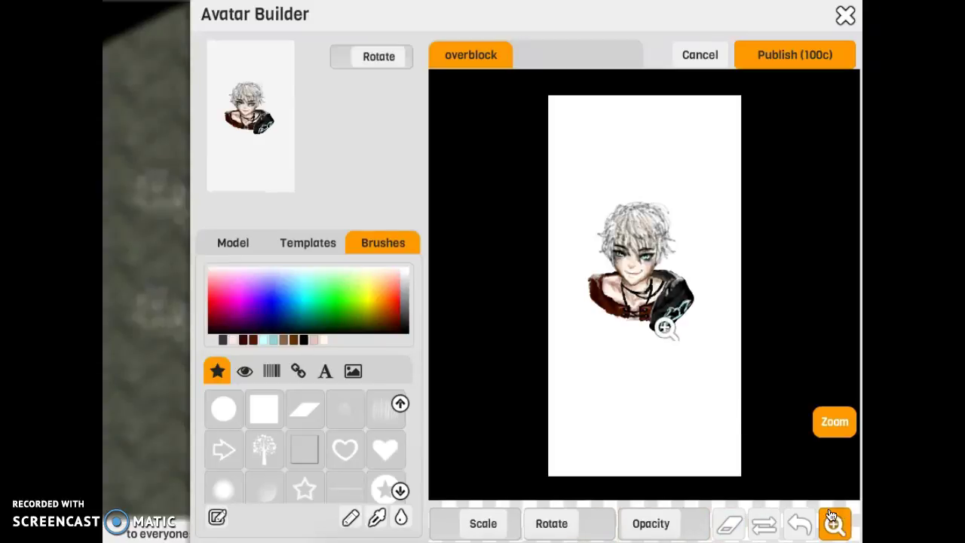
click(625, 303)
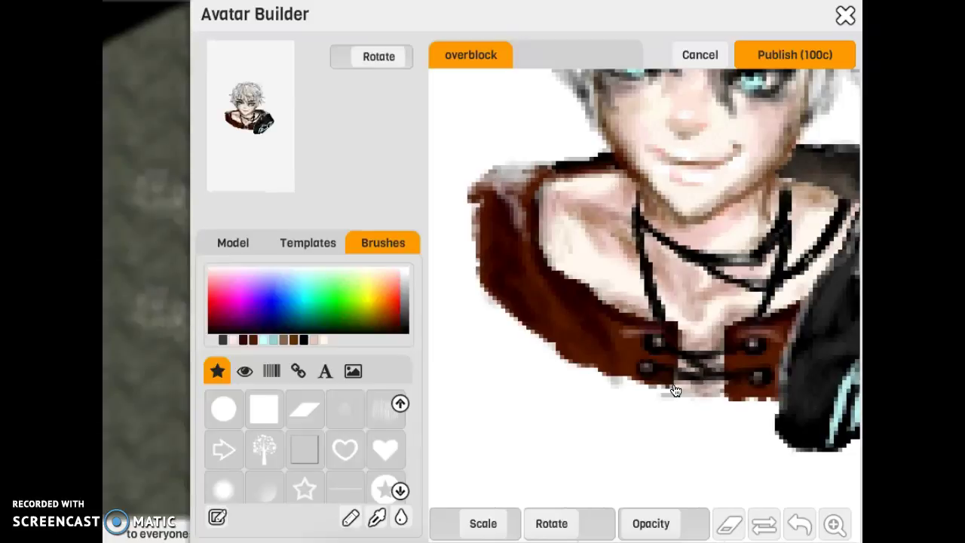